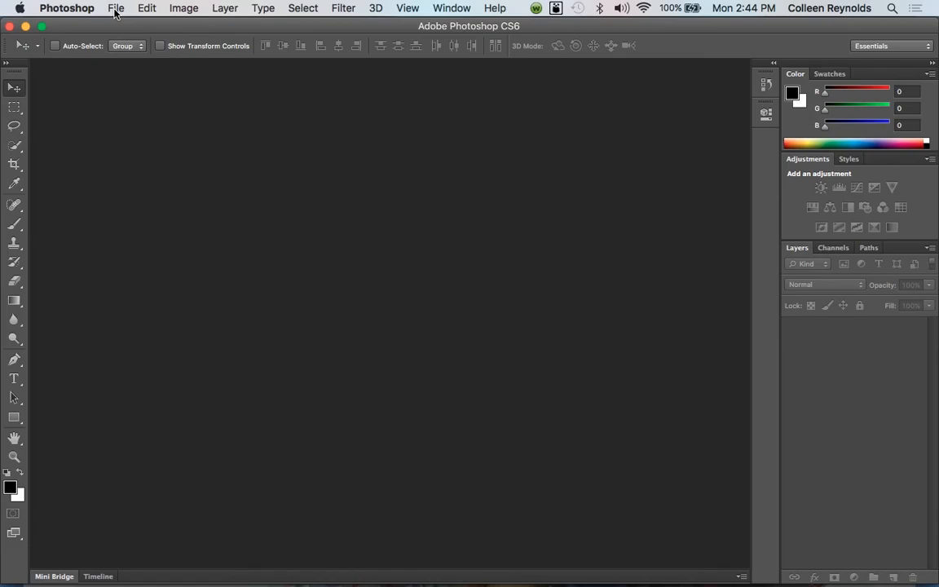
# Open the recent file DaisyTexture.JPG
pyautogui.click(116, 9)
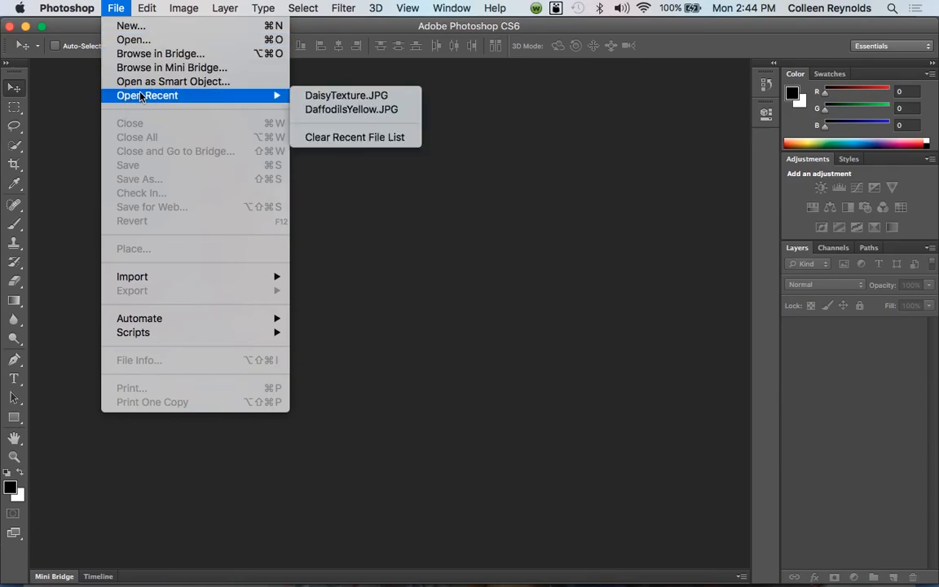
pyautogui.moveTo(216, 98)
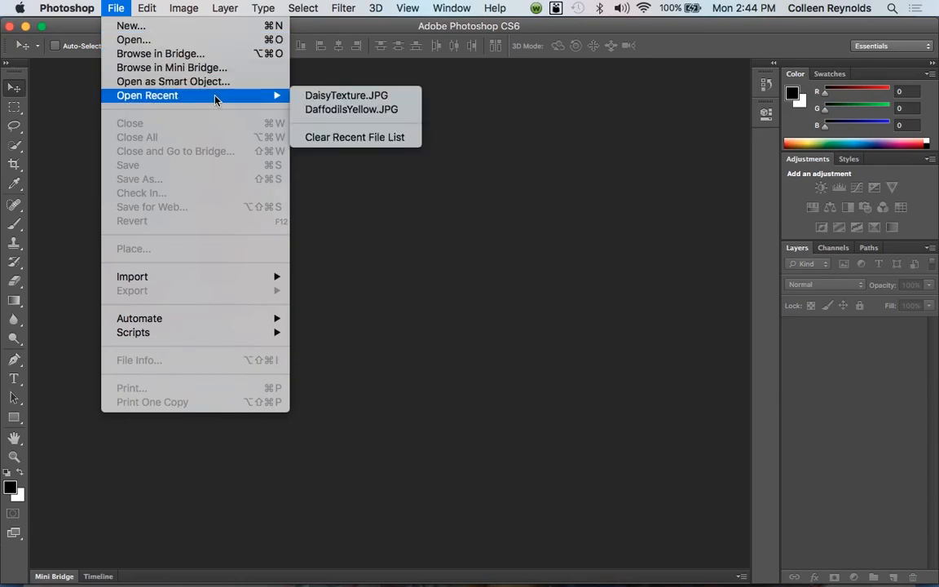
pyautogui.click(318, 96)
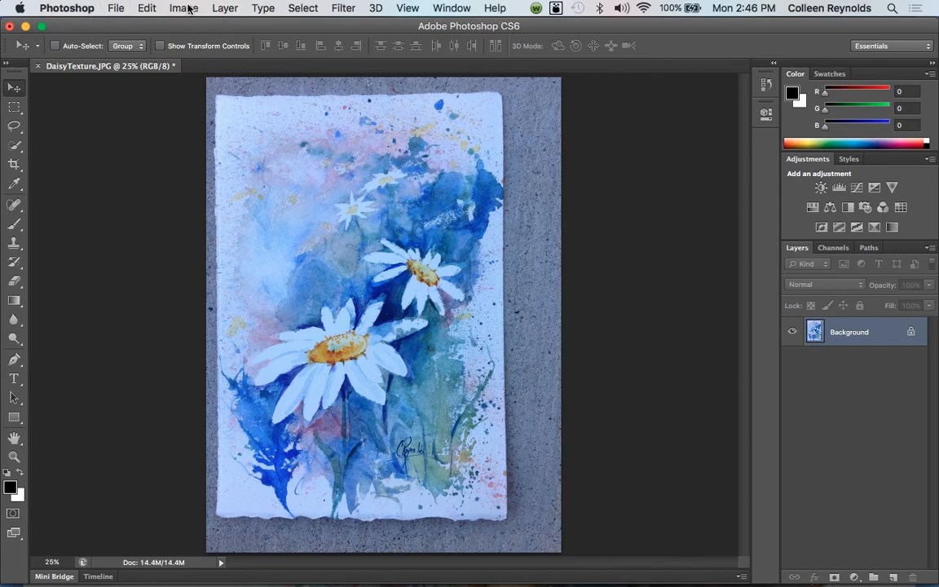
# Neutralize the colour cast of the painting photo with the Match Color adjustment
pyautogui.moveTo(191, 26)
pyautogui.mouseDown()
pyautogui.moveTo(195, 116)
pyautogui.moveTo(192, 24)
pyautogui.mouseUp()
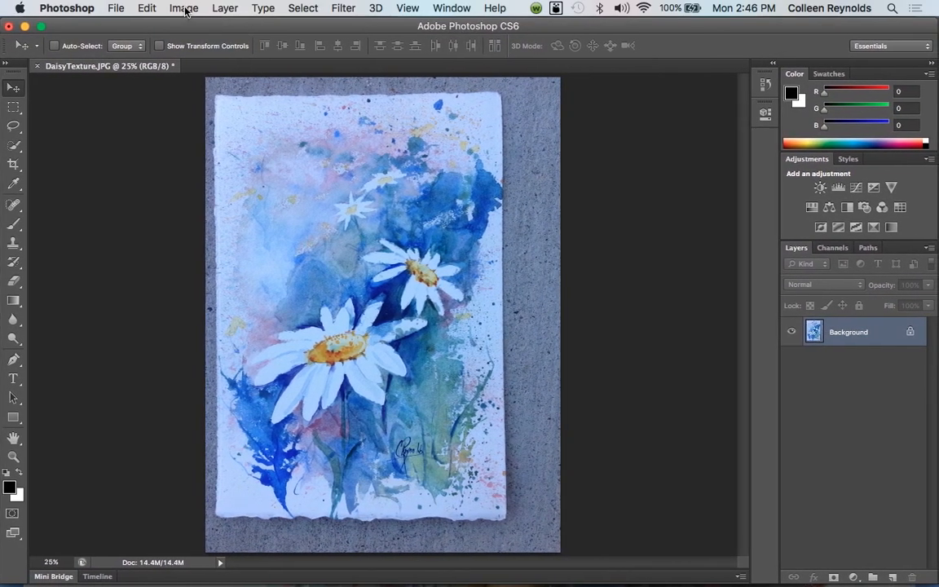
pyautogui.click(184, 9)
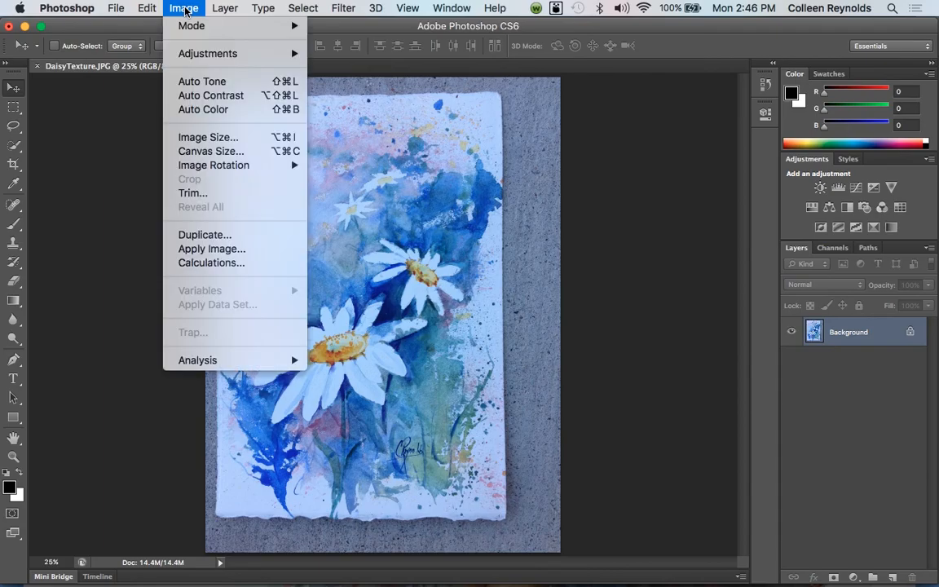
pyautogui.moveTo(194, 59)
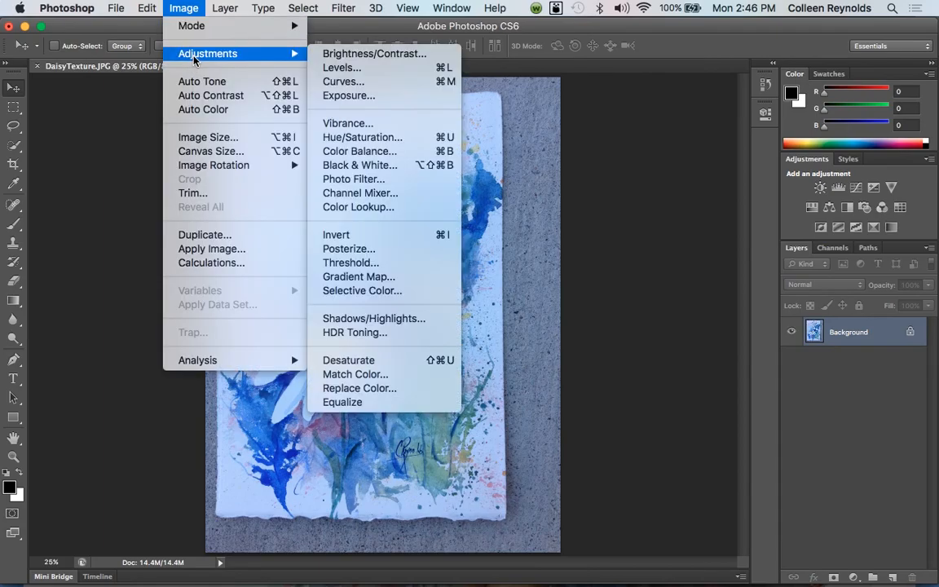
pyautogui.click(353, 377)
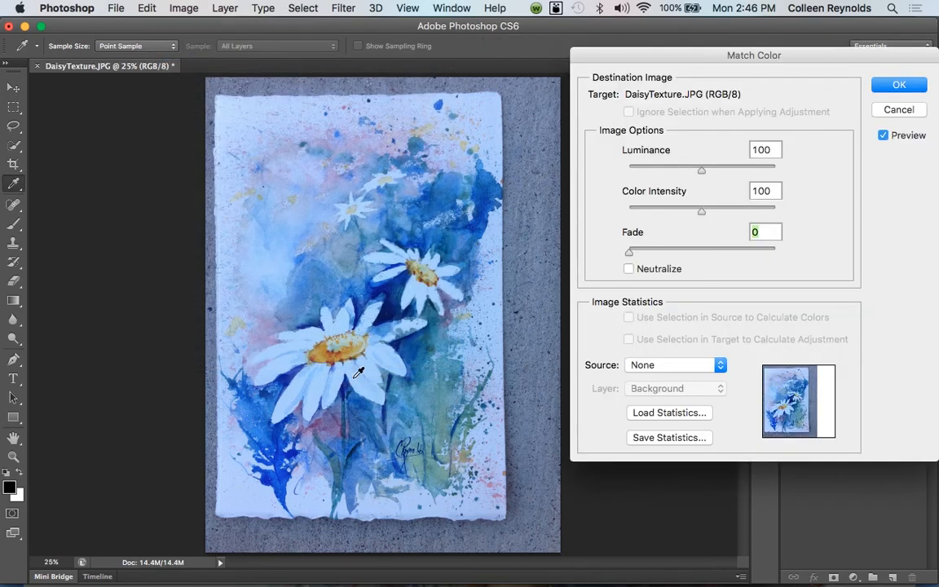
pyautogui.click(628, 270)
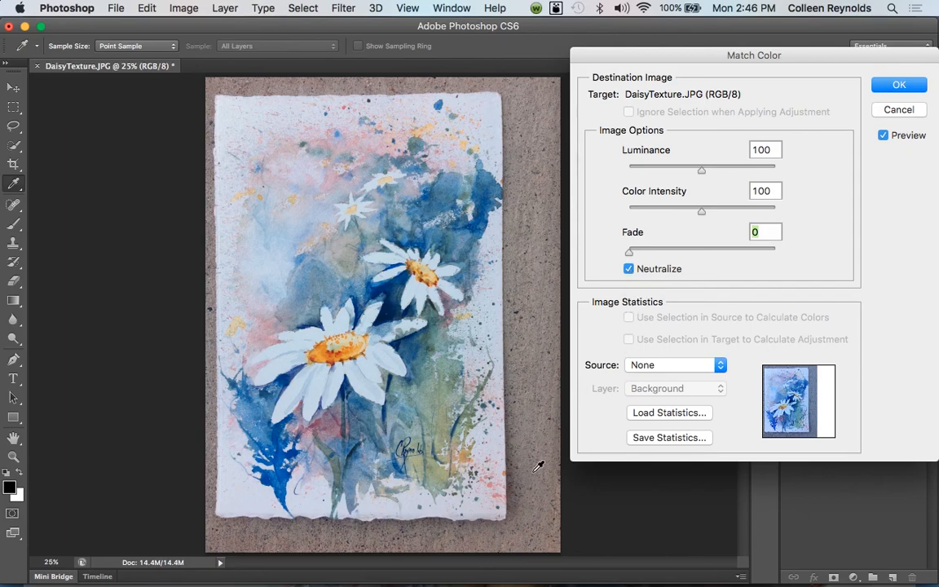
pyautogui.click(628, 270)
pyautogui.click(629, 272)
pyautogui.click(898, 85)
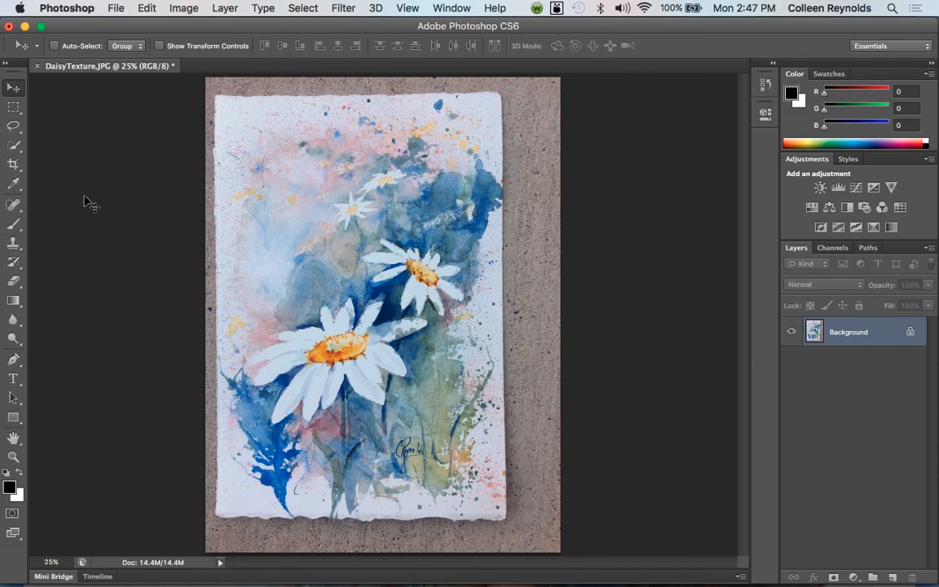
# Straighten the photo along the top edge of the painting's paper with the Crop tool and apply it
pyautogui.click(14, 165)
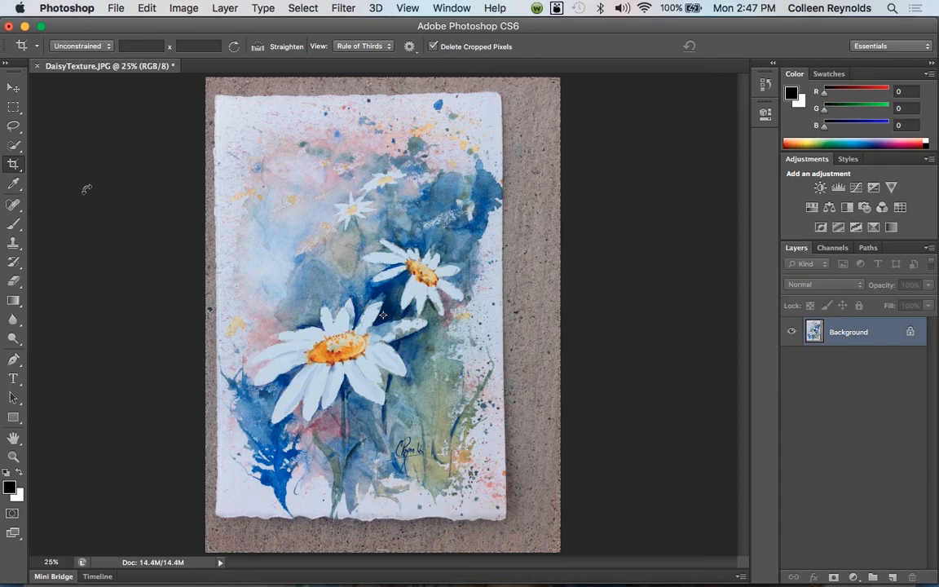
pyautogui.click(257, 49)
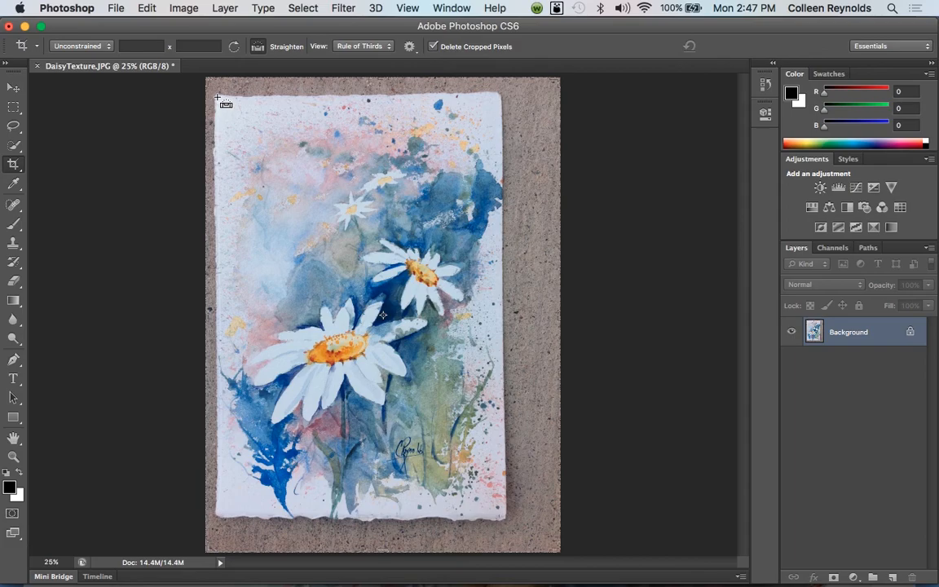
pyautogui.moveTo(218, 97); pyautogui.dragTo(497, 93)
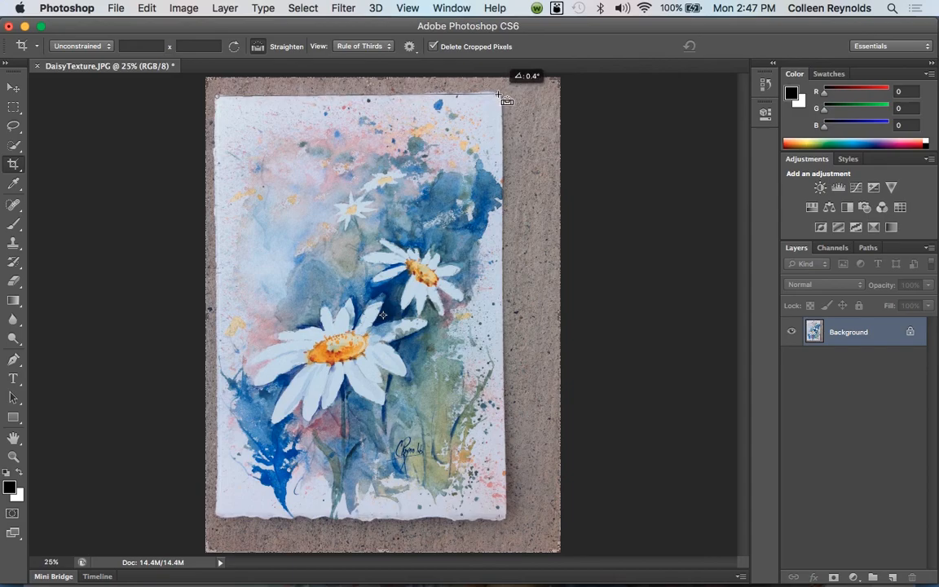
pyautogui.moveTo(498, 94); pyautogui.dragTo(500, 96)
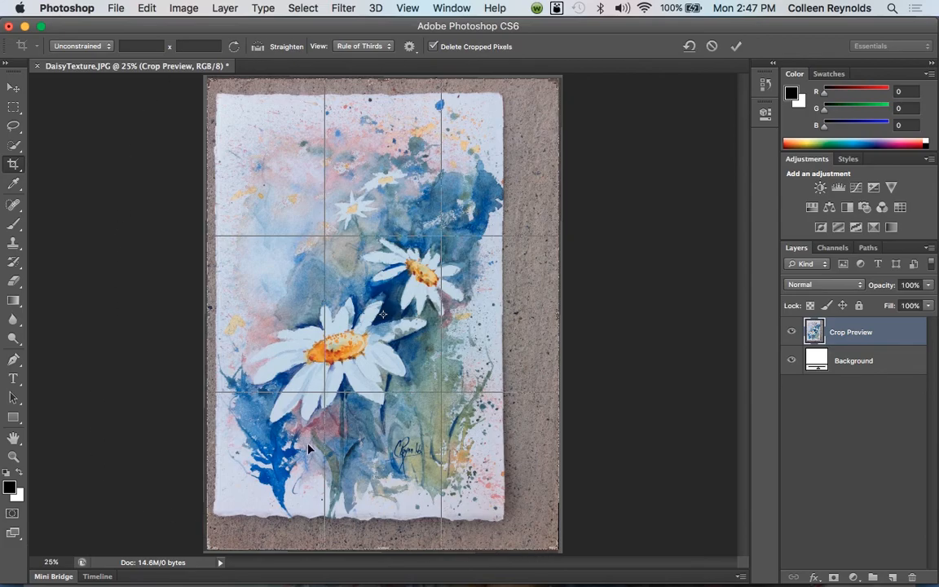
pyautogui.click(11, 162)
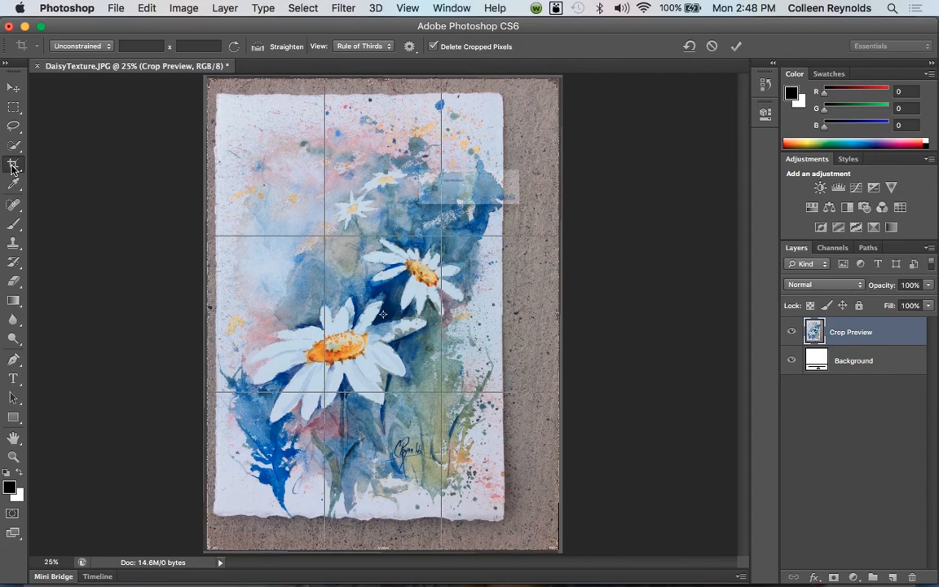
pyautogui.click(584, 221)
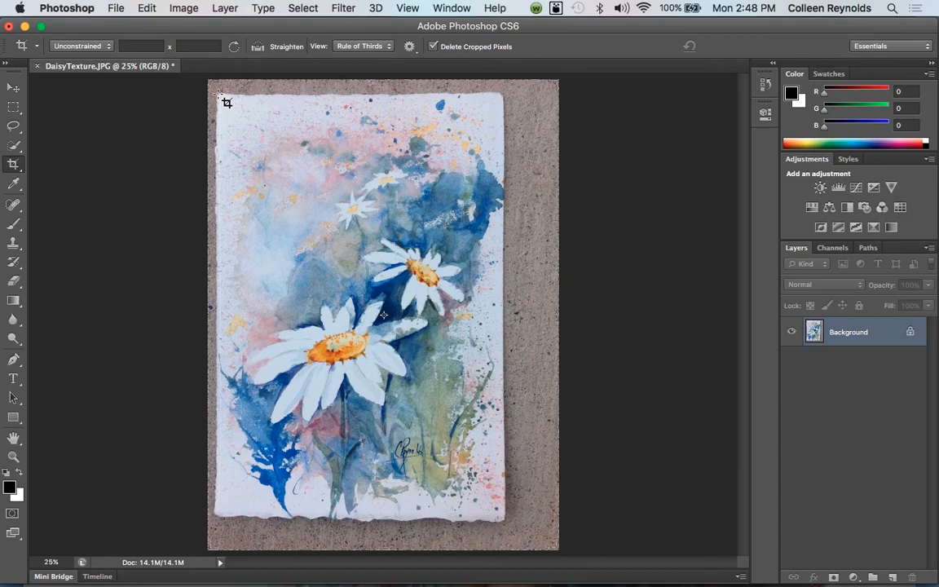
# Crop the image to the painting's paper, about 21.6 by 31.7 inches, removing the surrounding concrete
pyautogui.moveTo(218, 95)
pyautogui.mouseDown()
pyautogui.moveTo(317, 199)
pyautogui.moveTo(396, 308)
pyautogui.moveTo(449, 401)
pyautogui.moveTo(483, 507)
pyautogui.moveTo(510, 522)
pyautogui.mouseUp()
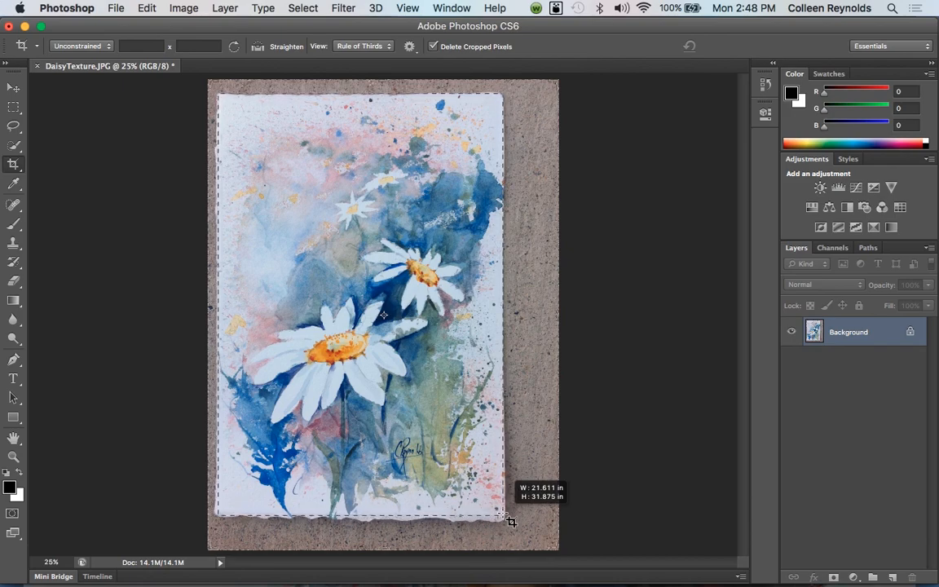
pyautogui.moveTo(510, 521); pyautogui.dragTo(502, 517)
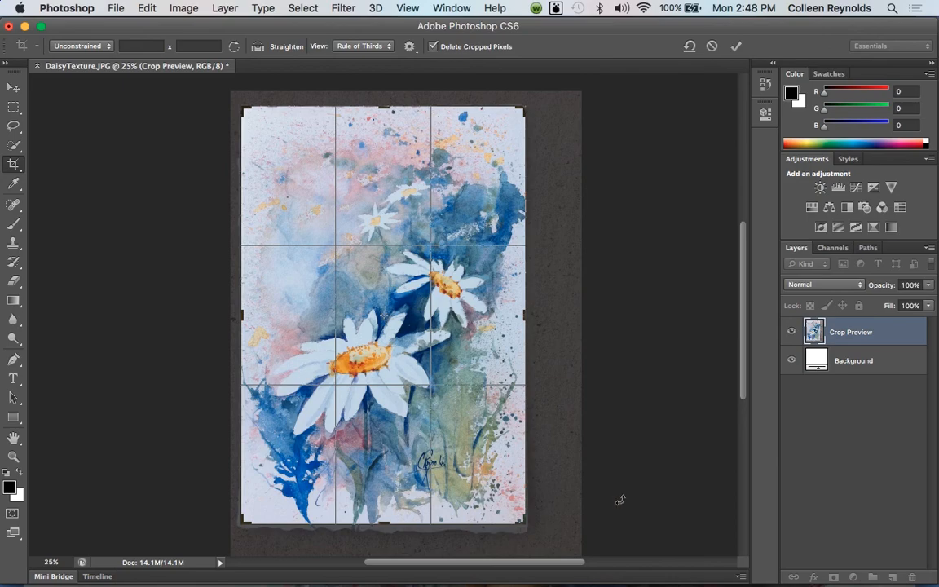
pyautogui.press('Return')
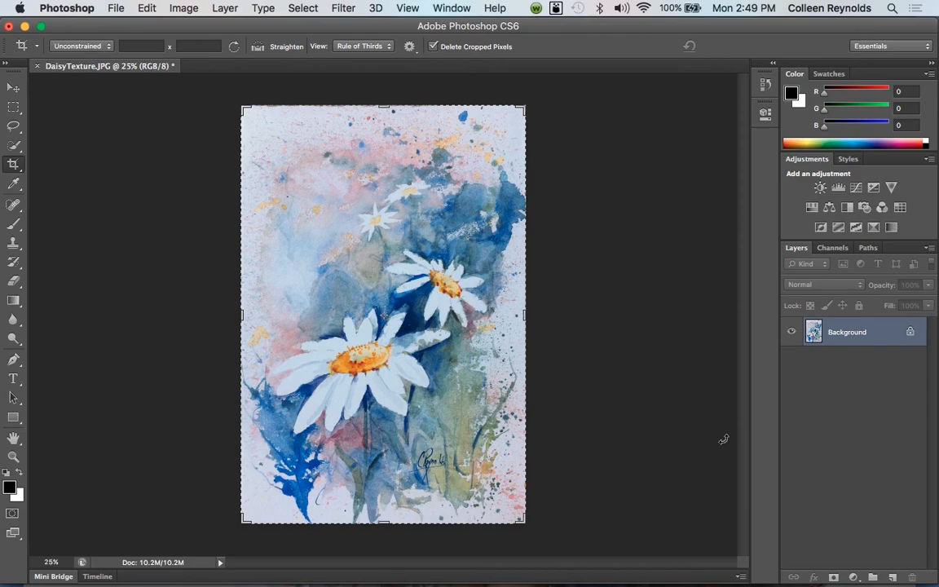
# Set the document resolution to 300 pixels/inch in the Image Size settings
pyautogui.click(184, 9)
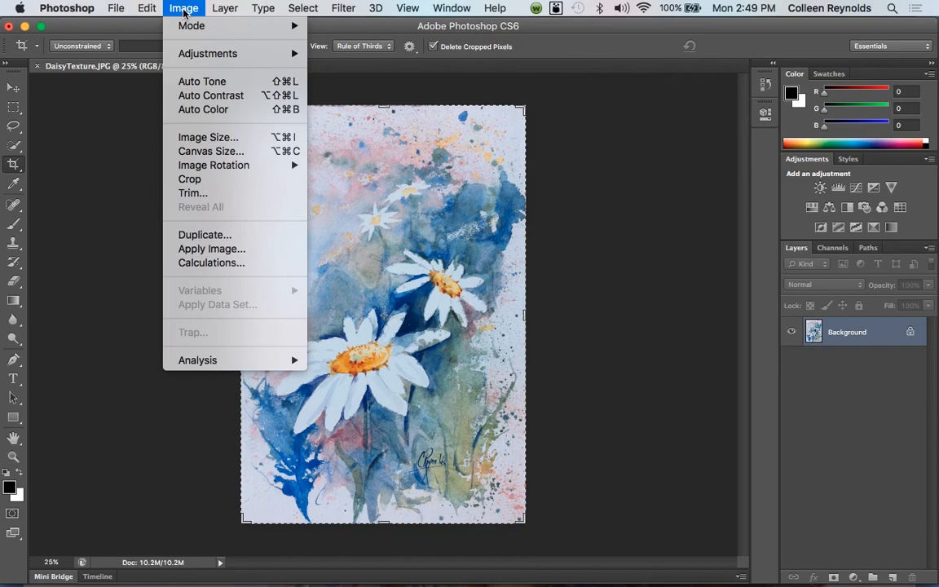
pyautogui.click(198, 138)
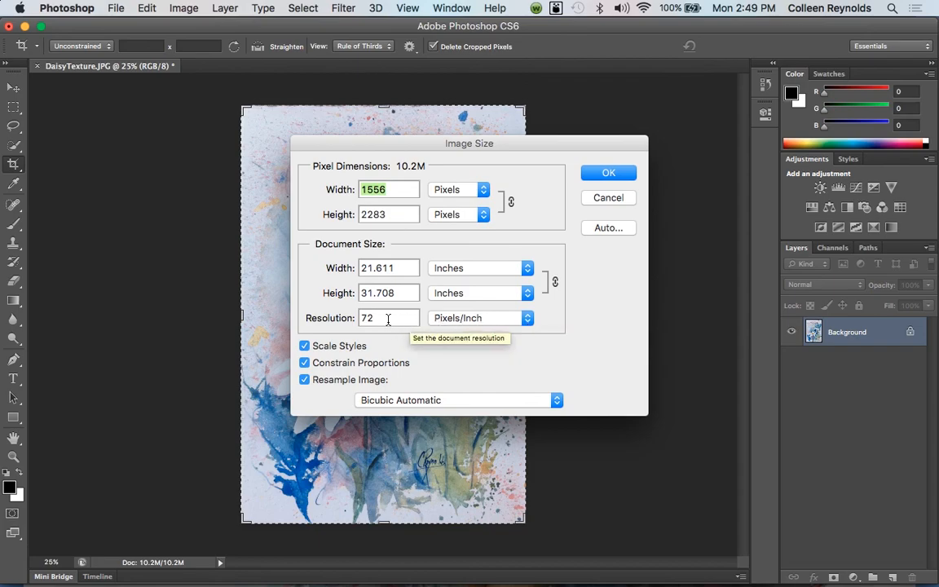
pyautogui.click(334, 319)
pyautogui.write('300')
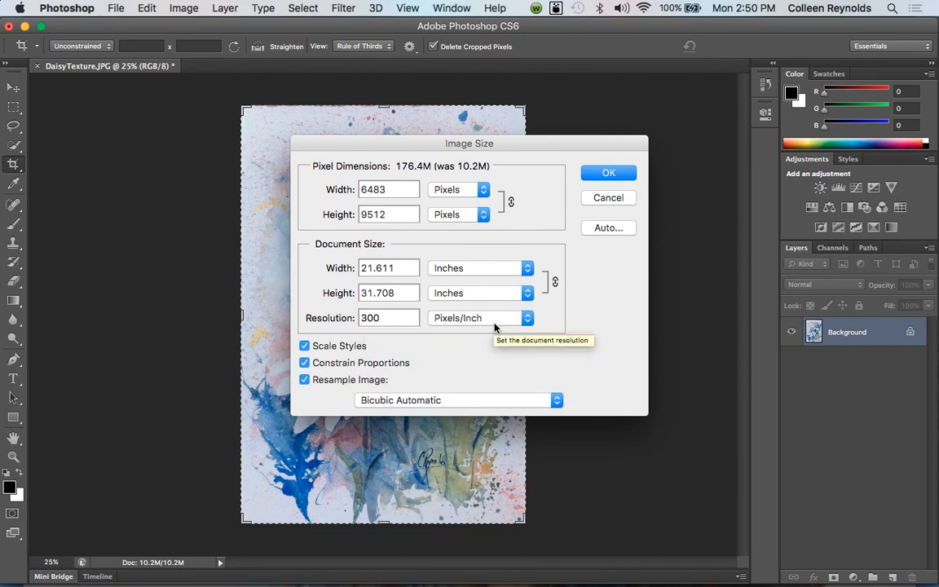
pyautogui.click(527, 297)
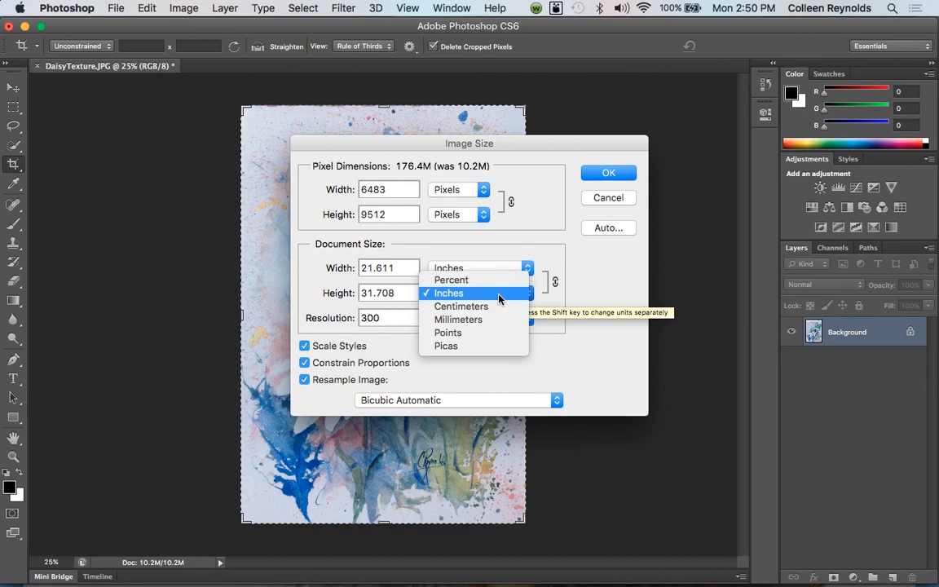
pyautogui.click(499, 296)
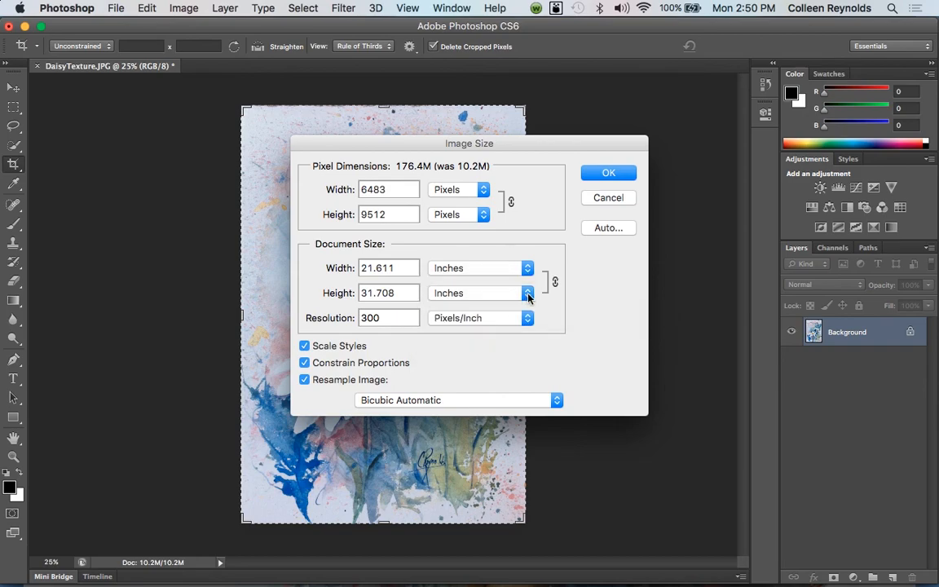
pyautogui.click(489, 298)
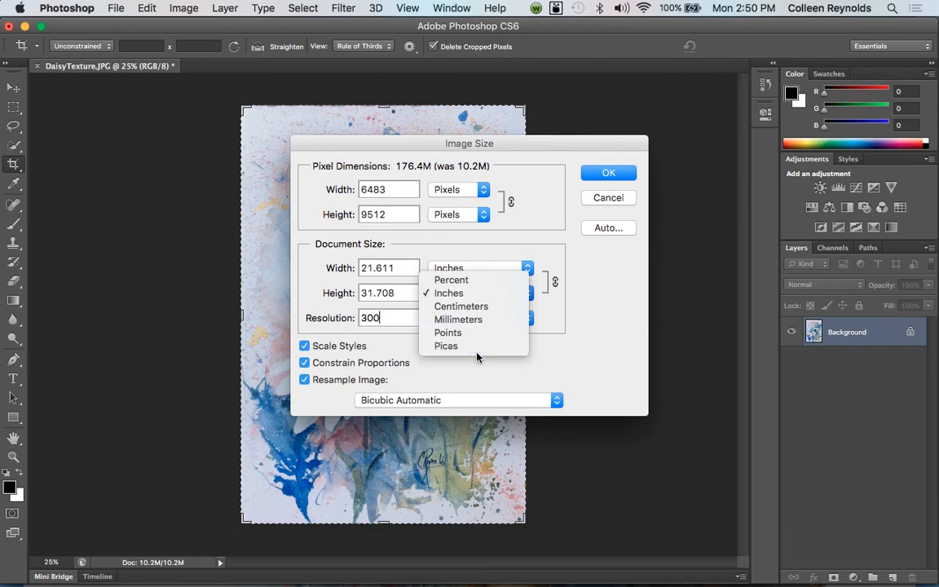
pyautogui.click(473, 294)
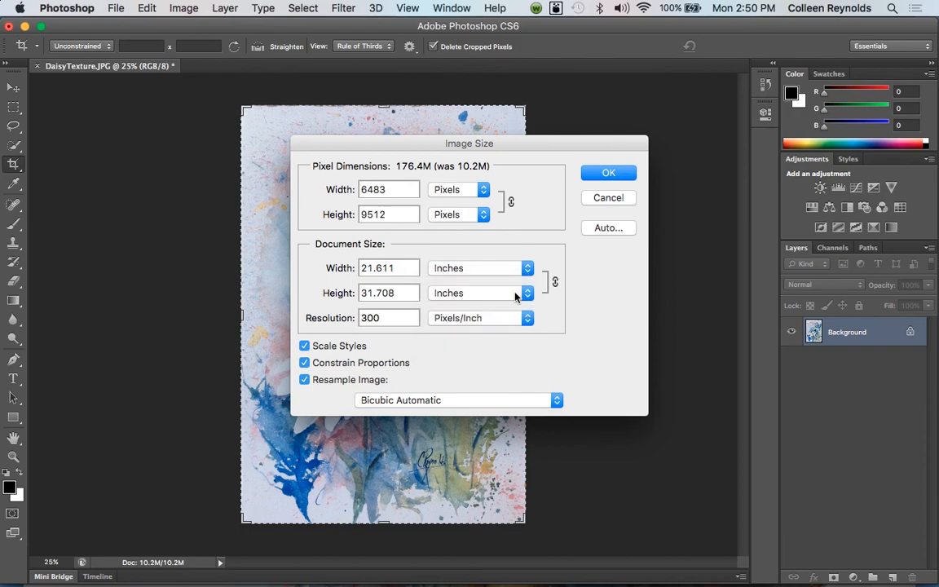
pyautogui.click(527, 269)
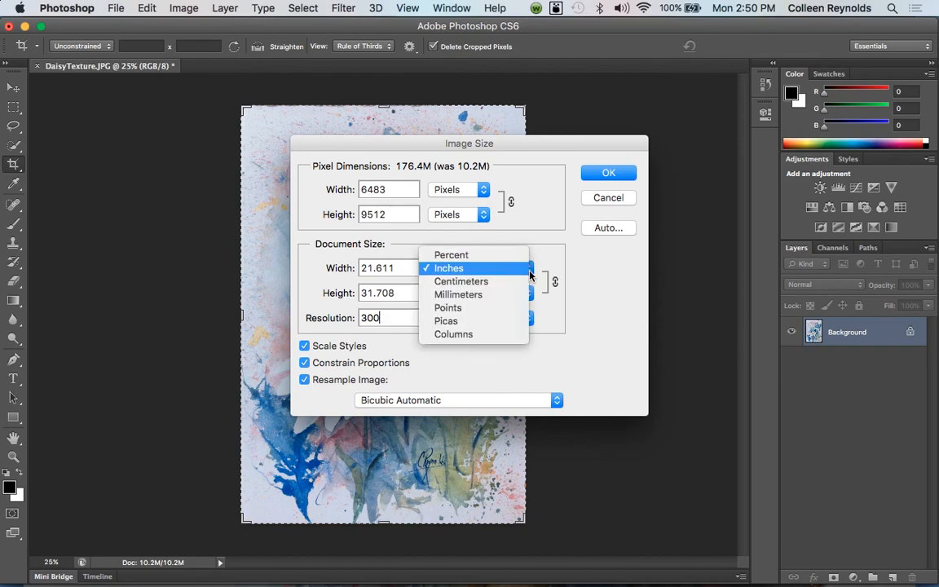
pyautogui.click(529, 270)
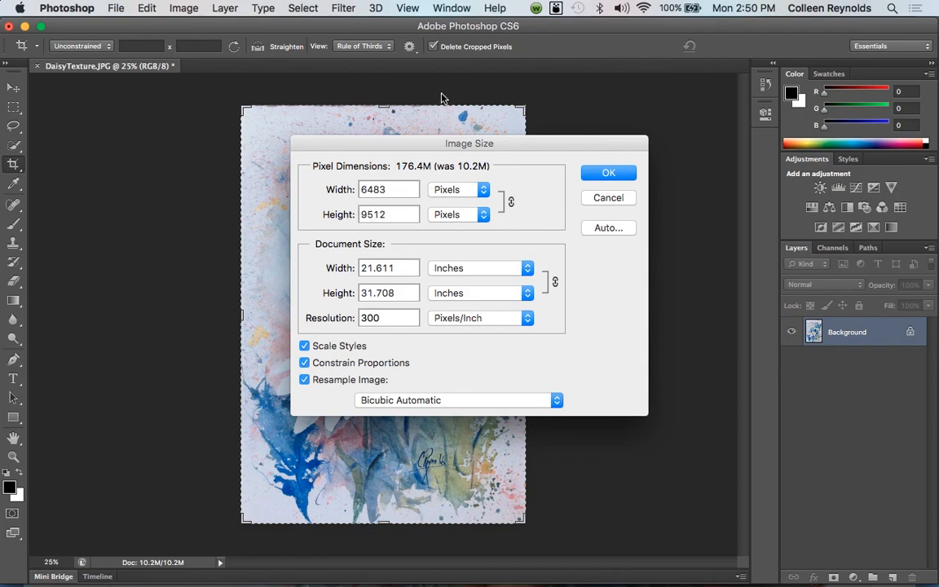
# Try pixel heights of 1024 and 1920 for the image, going back to 1024
pyautogui.moveTo(388, 214); pyautogui.dragTo(337, 221)
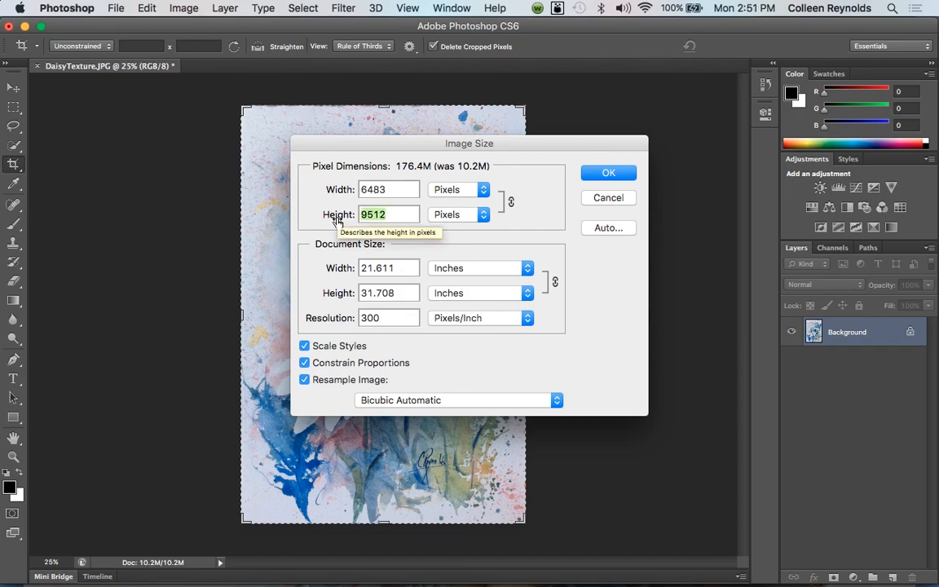
pyautogui.write('1024')
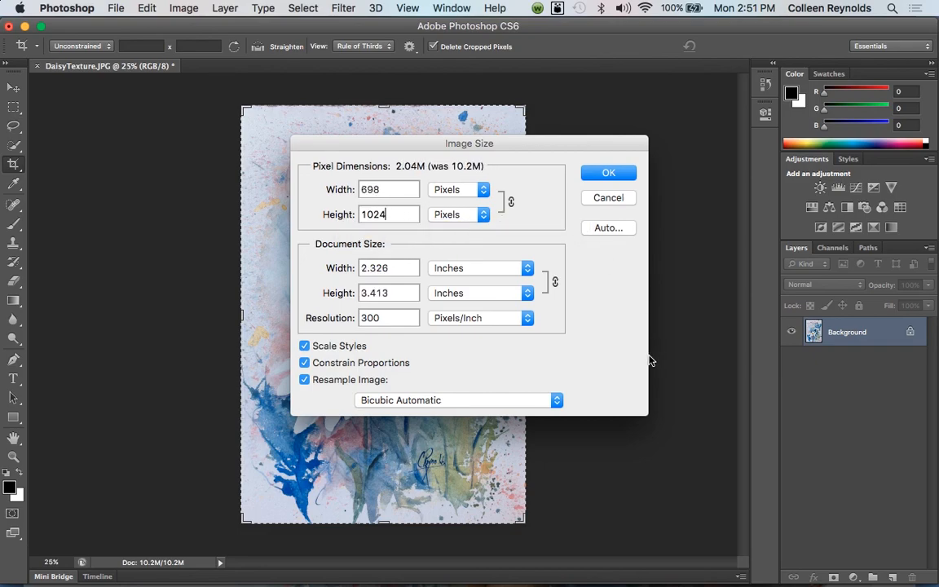
pyautogui.moveTo(388, 210); pyautogui.dragTo(332, 213)
pyautogui.write('1920')
pyautogui.click(350, 211)
pyautogui.write('1024')
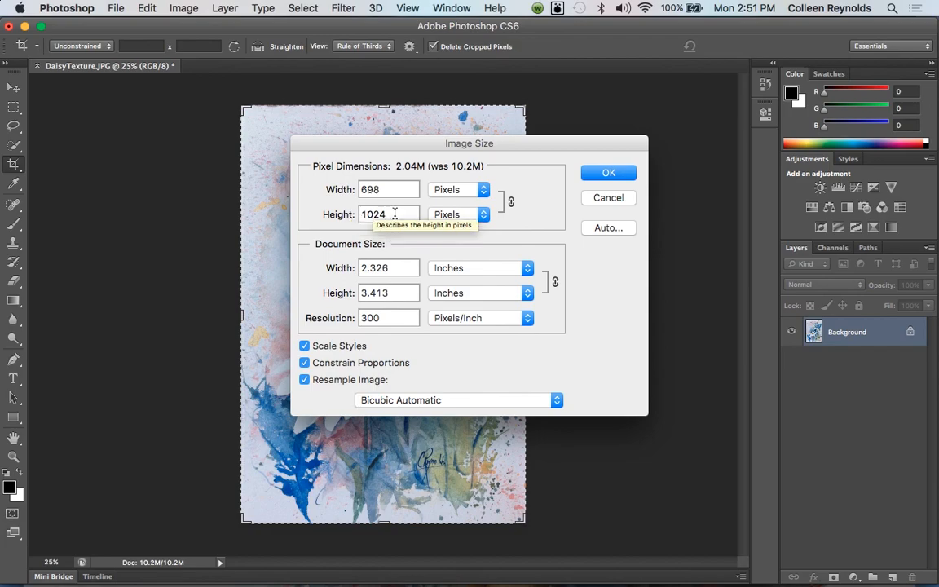
# Set the image height to 1920 pixels with proportions constrained and apply the new image size
pyautogui.click(343, 212)
pyautogui.write('1920')
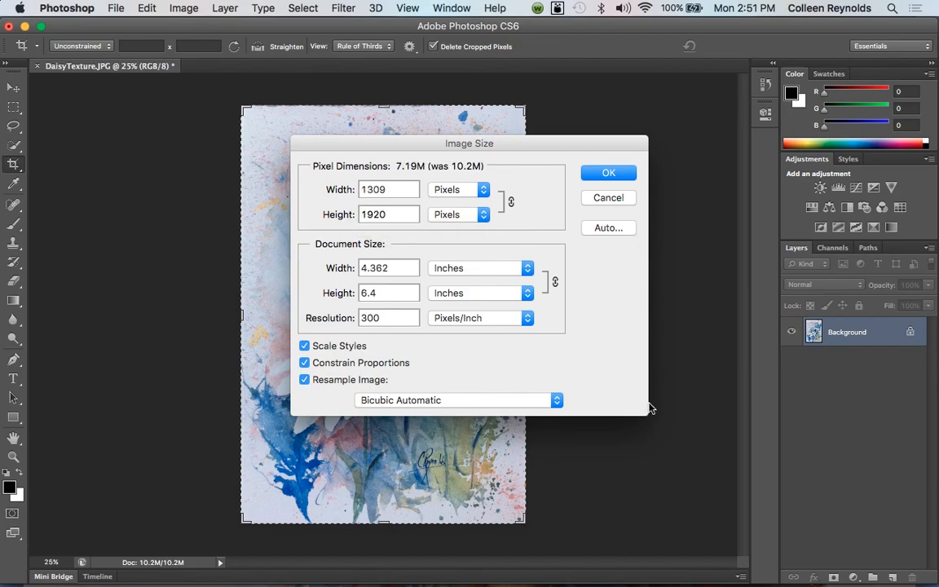
pyautogui.click(609, 174)
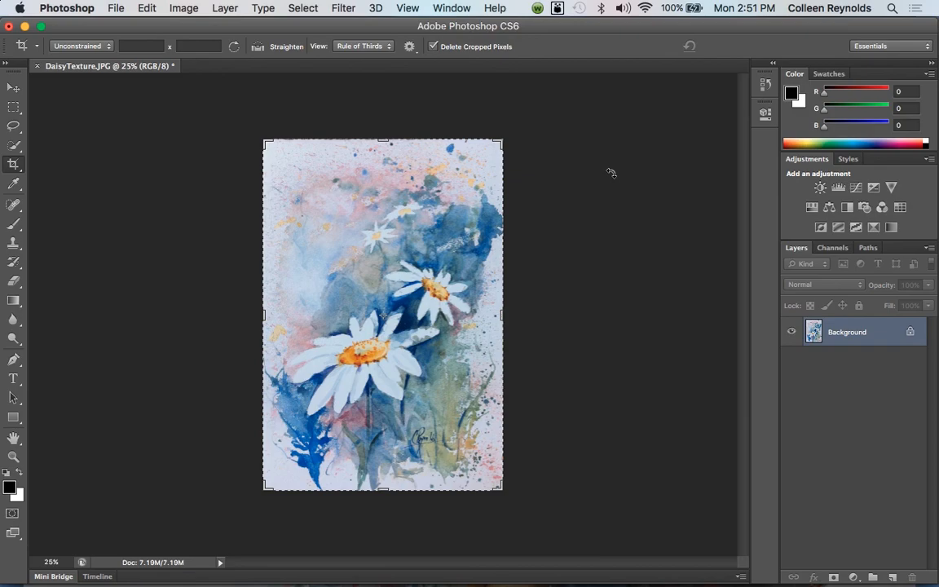
# Save the daisy image as a JPEG named DaisyTexture300ppi.jpg in the wc2018 folder
pyautogui.click(118, 10)
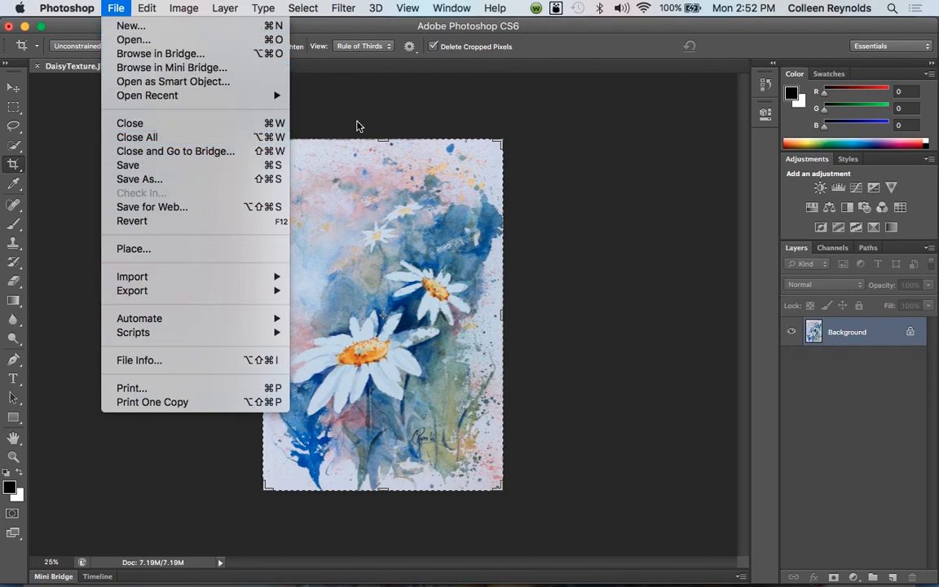
pyautogui.click(135, 179)
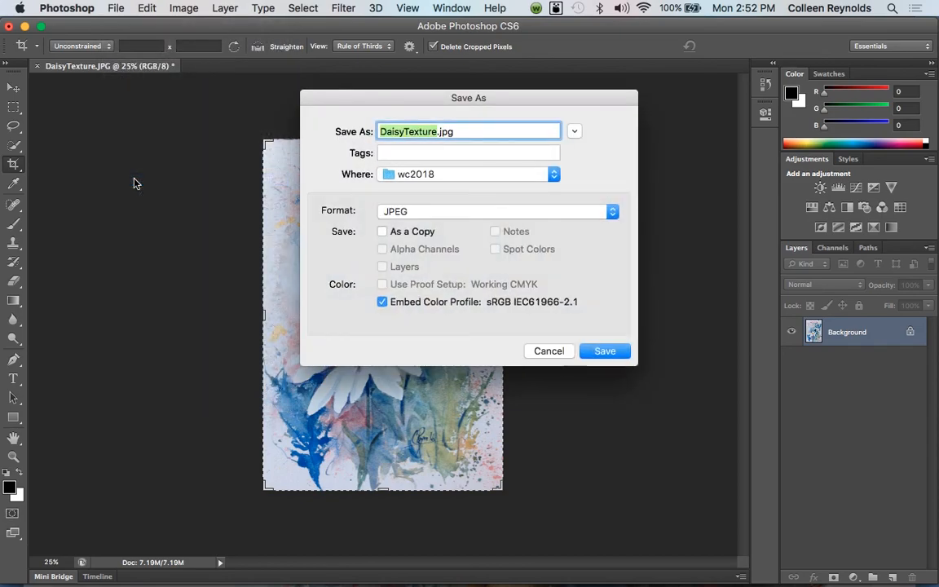
pyautogui.write('DaisyTexture')
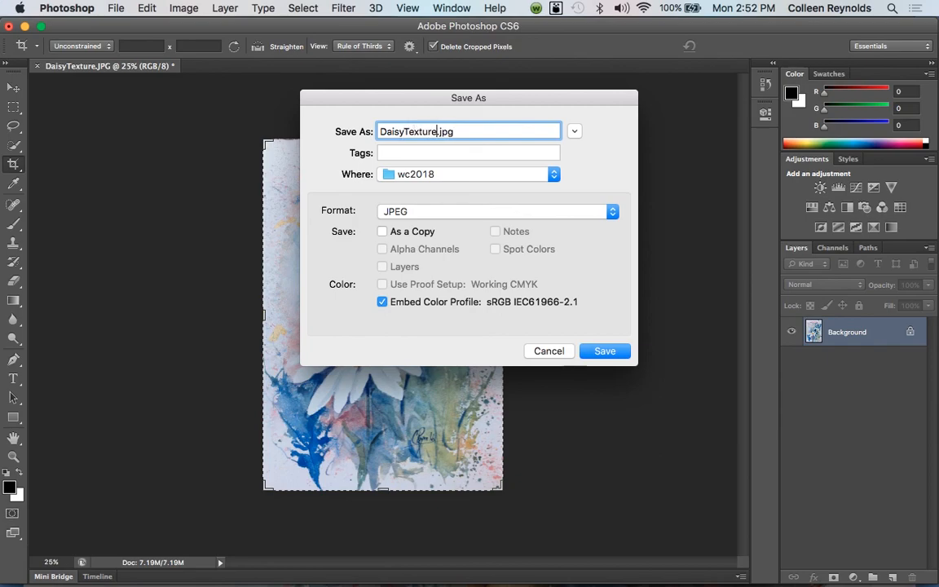
pyautogui.write('300')
pyautogui.click(552, 175)
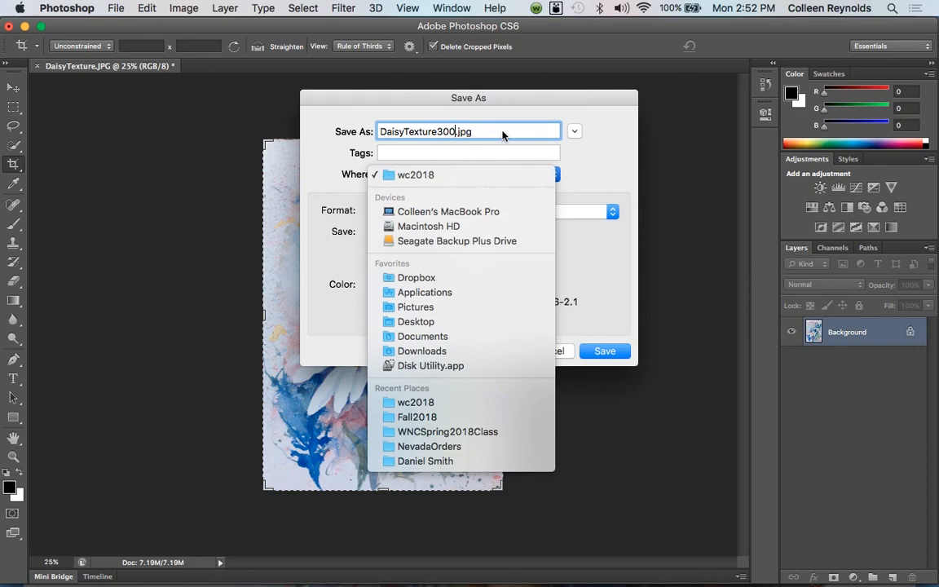
pyautogui.click(617, 155)
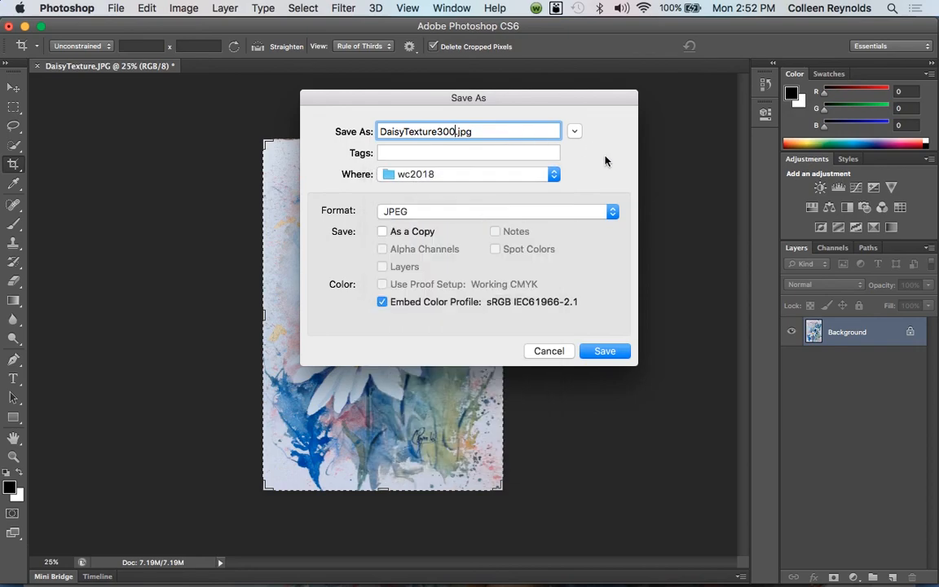
pyautogui.click(454, 132)
pyautogui.write('ppi')
pyautogui.click(604, 351)
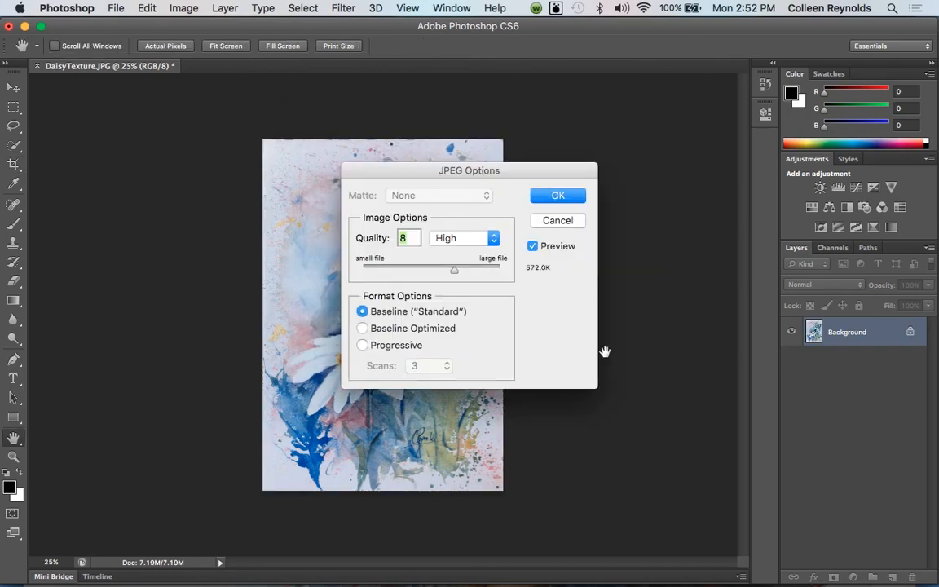
# Set the JPEG quality to 12 (Maximum) with the Progressive format option and finish saving
pyautogui.click(454, 272)
pyautogui.moveTo(455, 272); pyautogui.dragTo(502, 275)
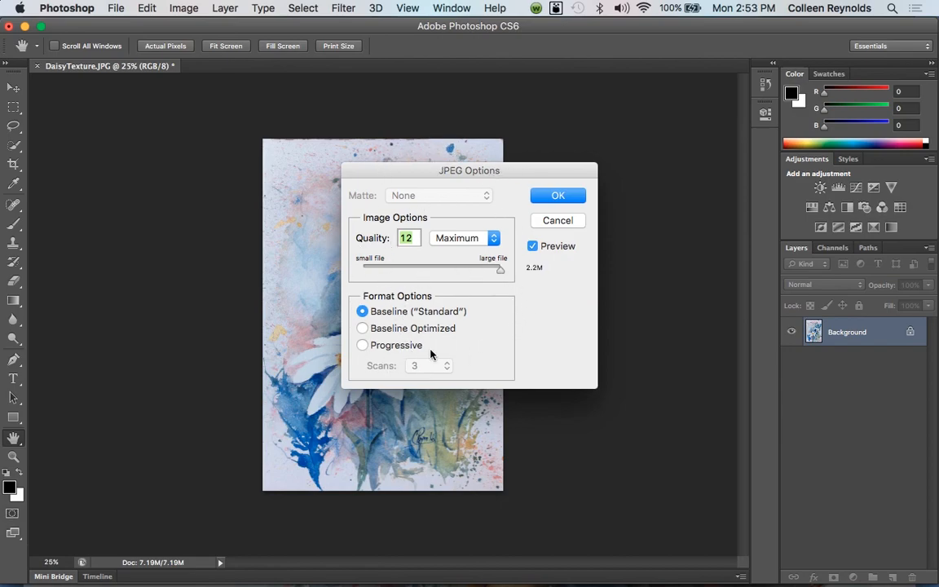
pyautogui.click(363, 328)
pyautogui.click(363, 345)
pyautogui.click(557, 196)
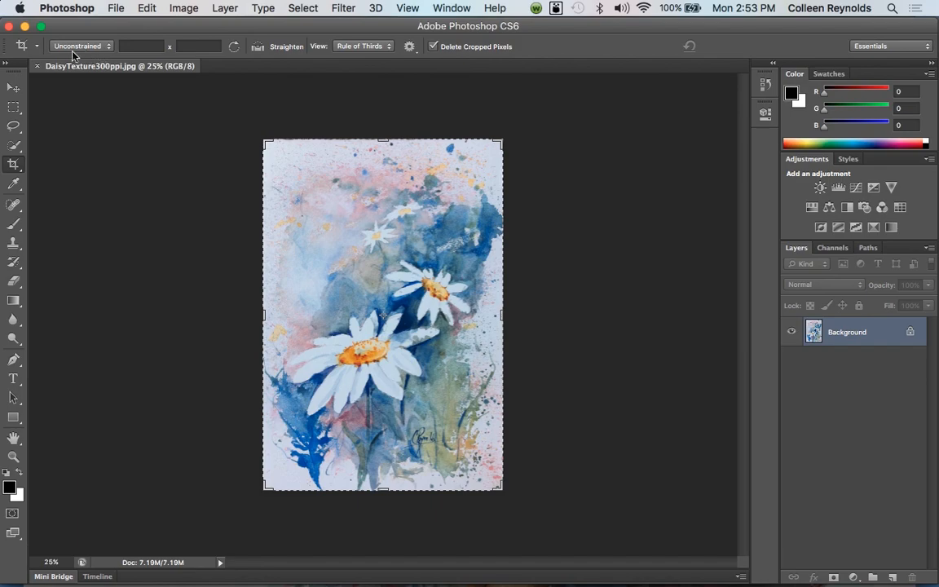
# Close the saved daisy image and open the recent file DaffodilsYellow.JPG
pyautogui.click(36, 66)
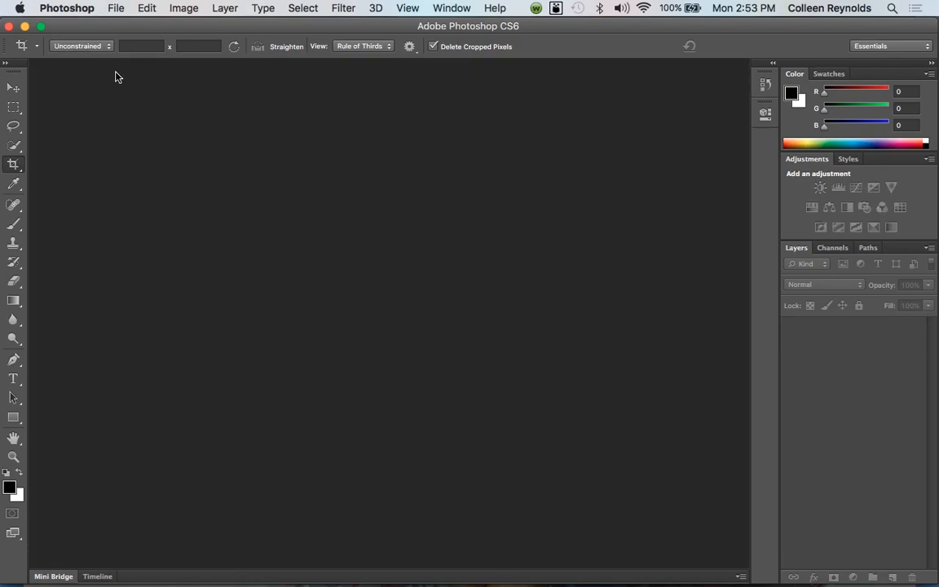
pyautogui.click(116, 9)
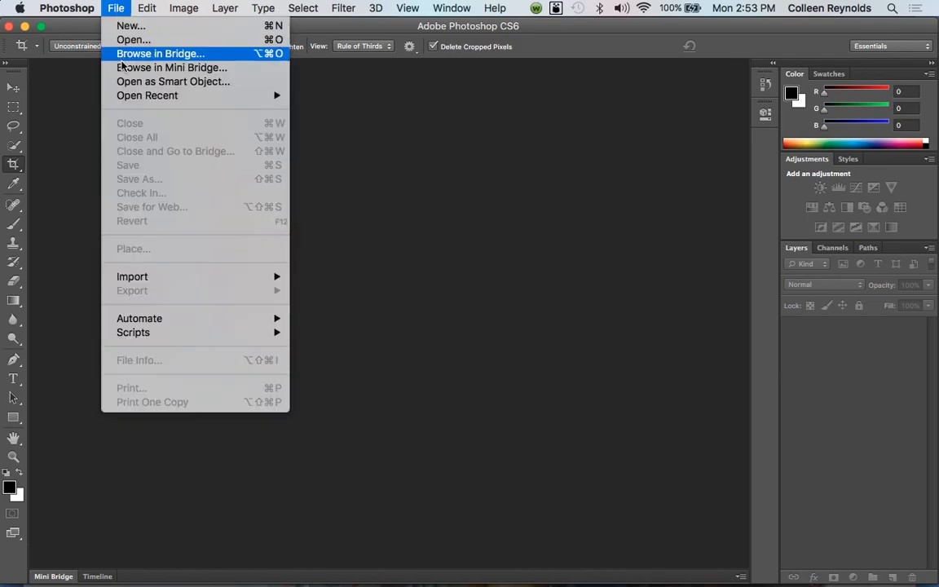
pyautogui.moveTo(147, 94)
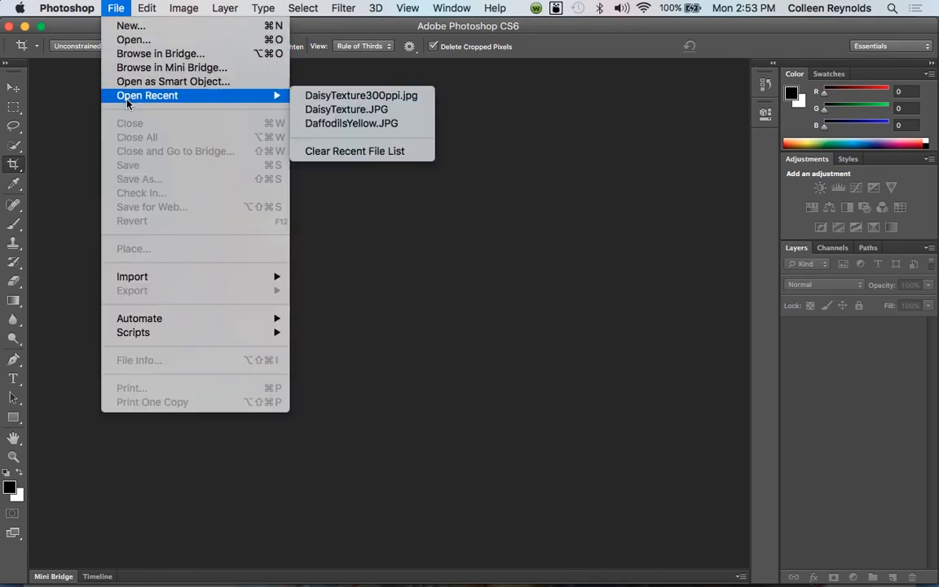
pyautogui.click(314, 123)
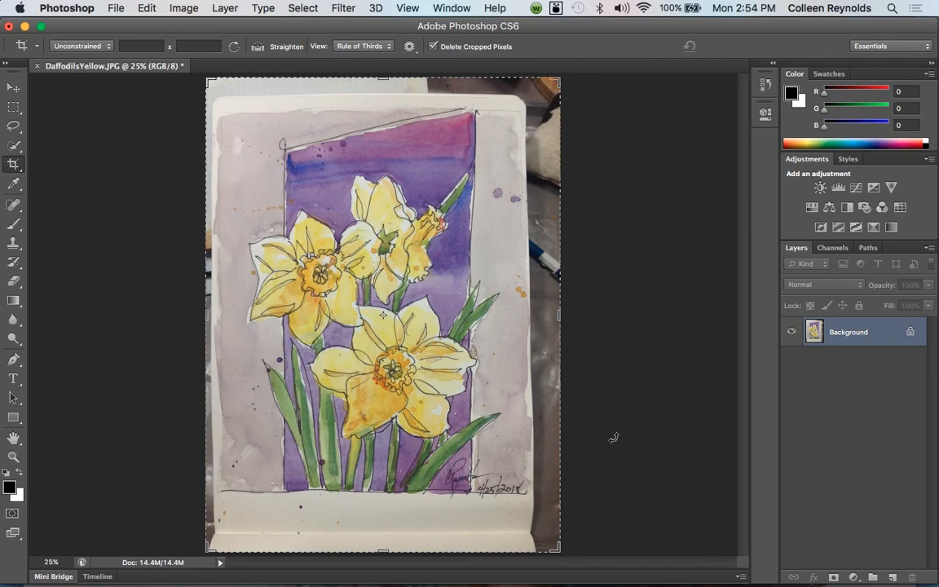
# Neutralize the daffodil photo's colour cast with Match Color, comparing it with Neutralize off and on before applying
pyautogui.click(184, 11)
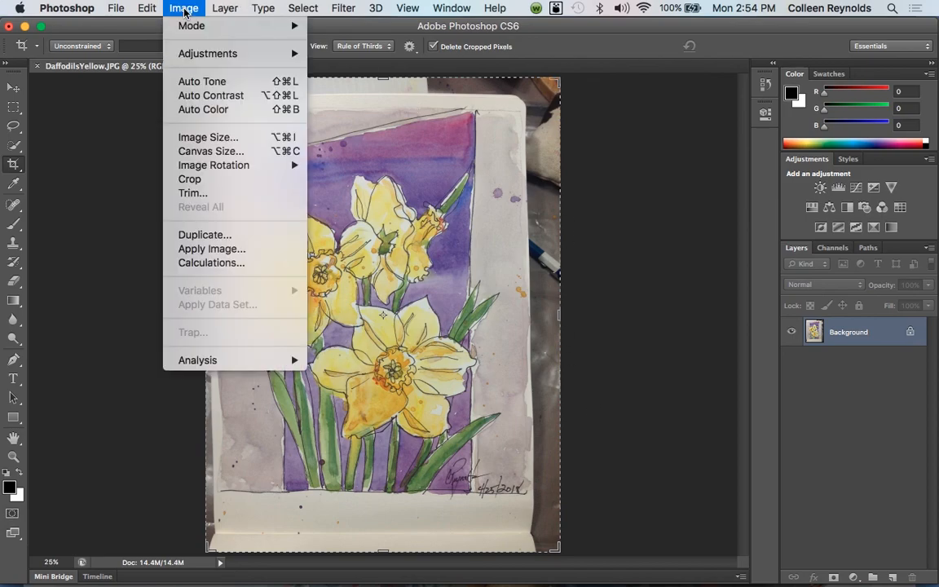
pyautogui.moveTo(193, 54)
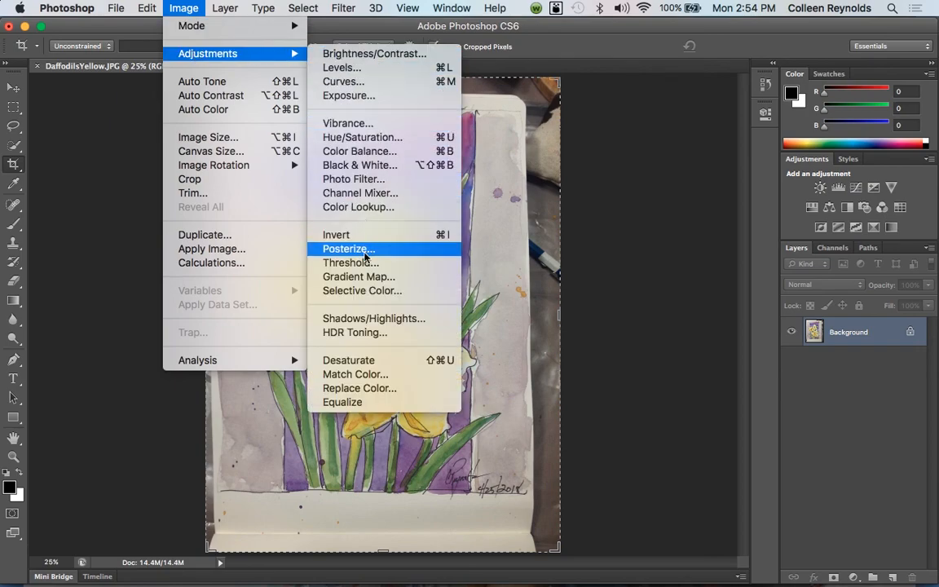
pyautogui.click(353, 376)
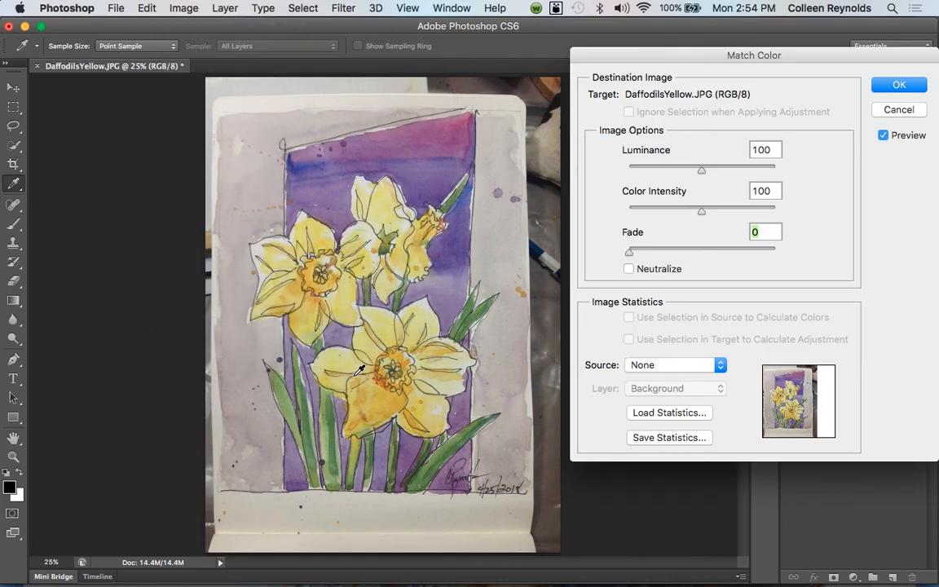
pyautogui.click(629, 269)
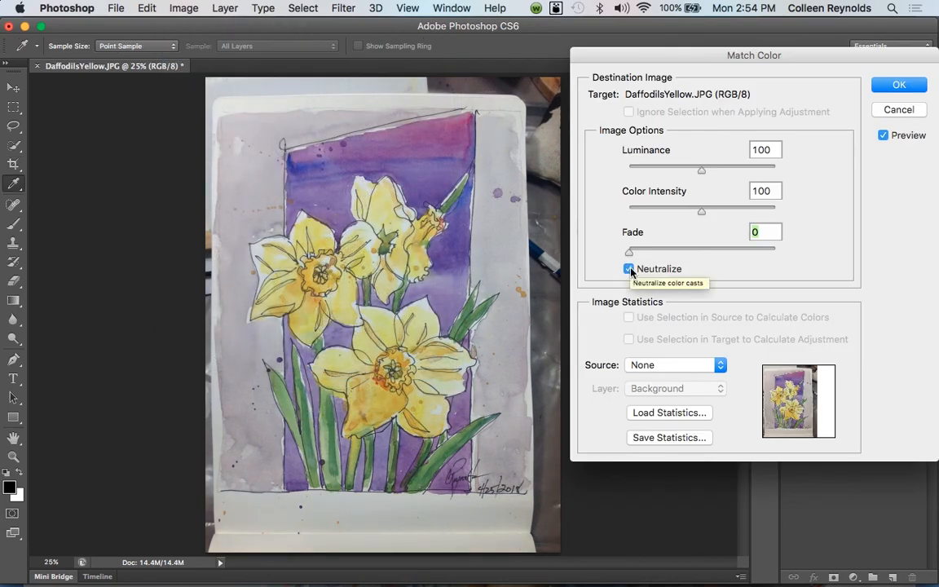
pyautogui.click(629, 269)
pyautogui.click(629, 269)
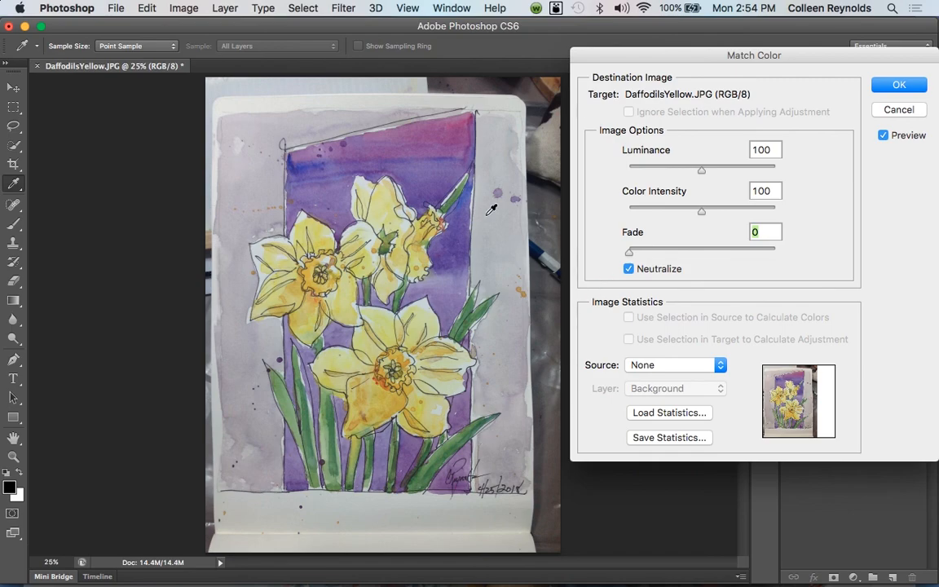
pyautogui.click(628, 269)
pyautogui.click(629, 270)
pyautogui.click(898, 85)
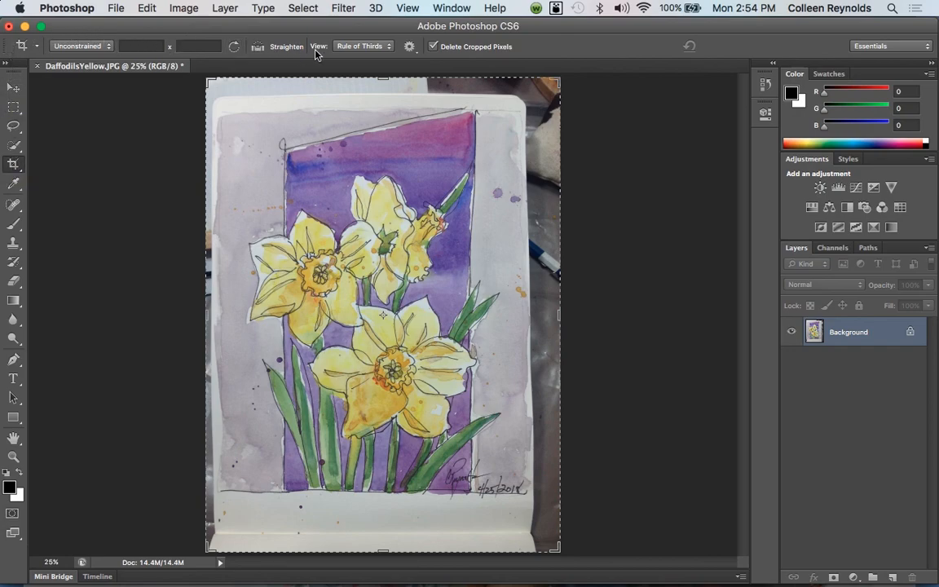
# Straighten the daffodil photo along the sketchbook page's upper edge and pull the crop frame in to the page
pyautogui.click(258, 50)
pyautogui.moveTo(222, 97); pyautogui.dragTo(516, 97)
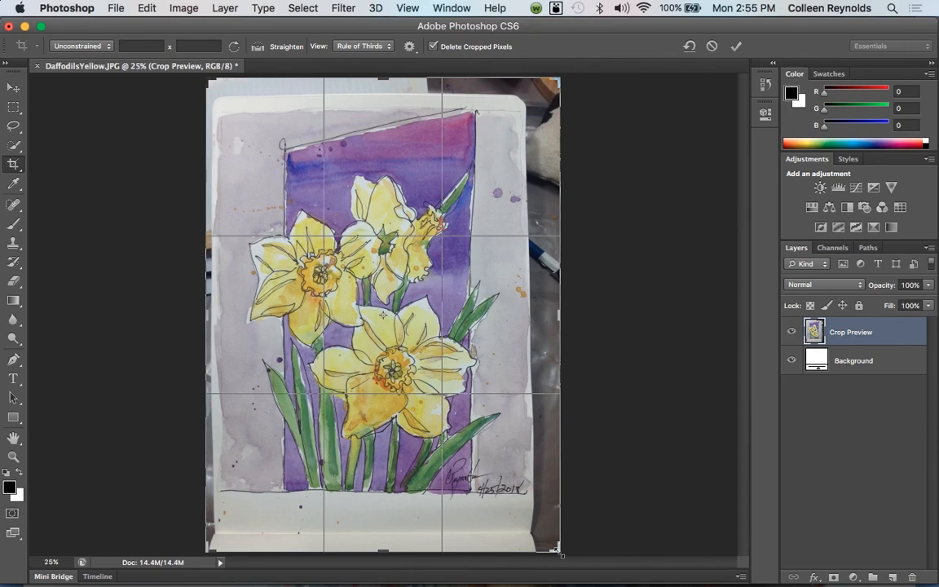
pyautogui.moveTo(557, 551)
pyautogui.mouseDown()
pyautogui.moveTo(562, 525)
pyautogui.moveTo(520, 515)
pyautogui.moveTo(566, 549)
pyautogui.moveTo(607, 428)
pyautogui.moveTo(546, 534)
pyautogui.moveTo(499, 507)
pyautogui.moveTo(544, 542)
pyautogui.mouseUp()
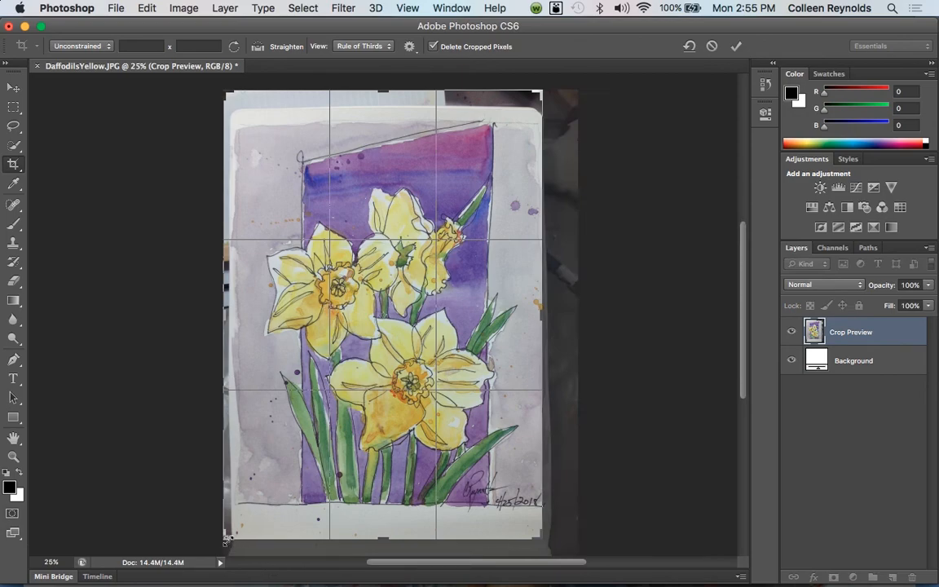
pyautogui.moveTo(226, 539); pyautogui.dragTo(229, 541)
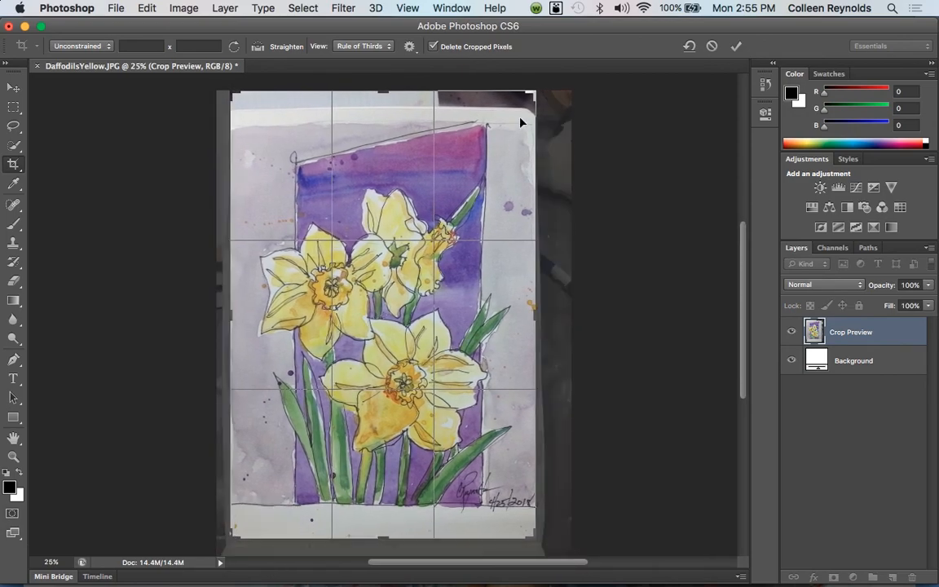
pyautogui.moveTo(531, 96); pyautogui.dragTo(530, 111)
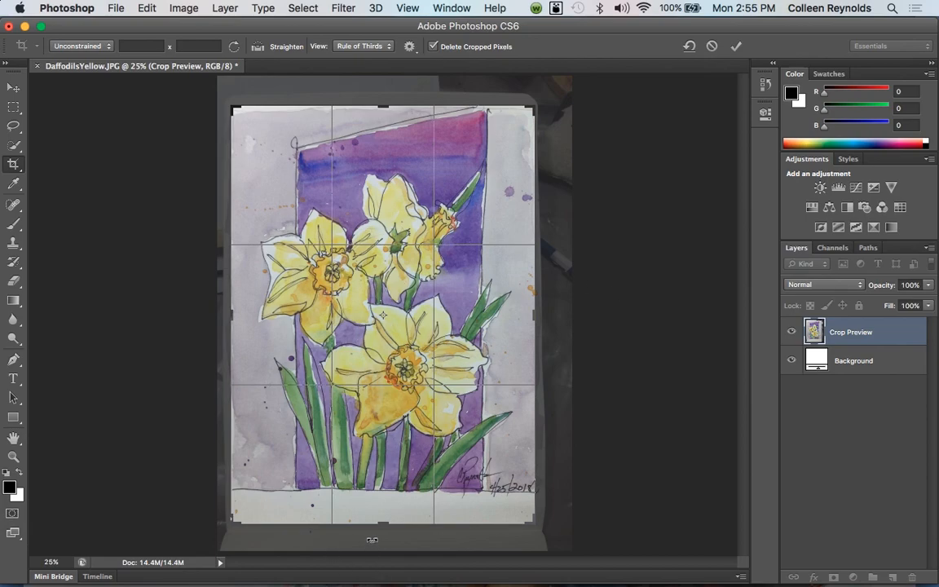
# Widen the crop frame slightly on all sides to keep the page margins and apply the crop at about 23.9 by 32.9 inches
pyautogui.moveTo(384, 524); pyautogui.dragTo(384, 526)
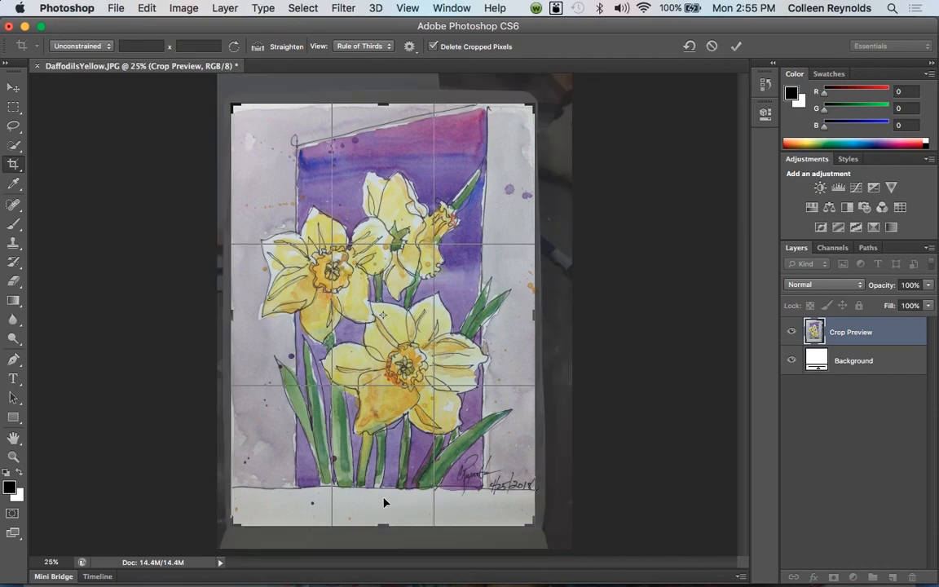
pyautogui.moveTo(384, 102); pyautogui.dragTo(383, 98)
pyautogui.moveTo(231, 315); pyautogui.dragTo(227, 315)
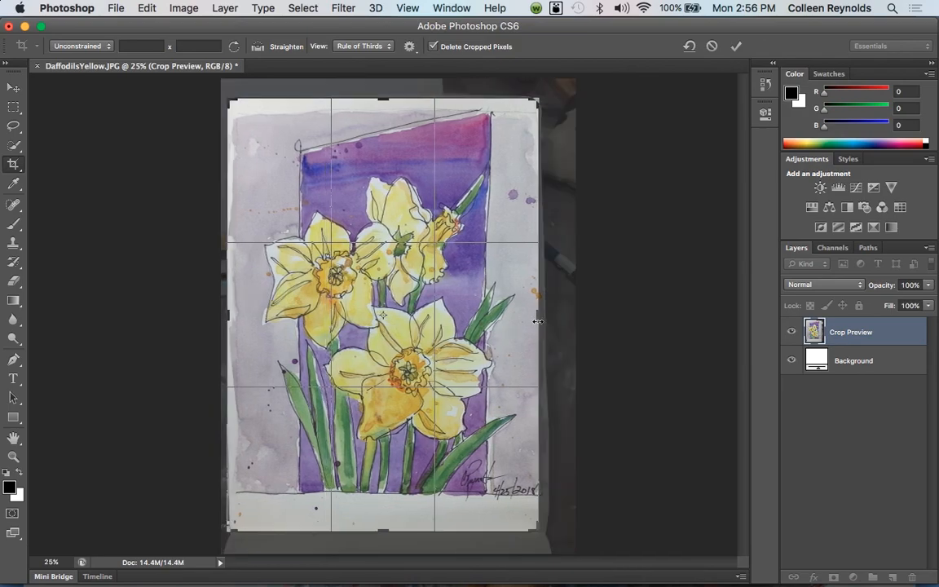
pyautogui.moveTo(537, 318); pyautogui.dragTo(539, 315)
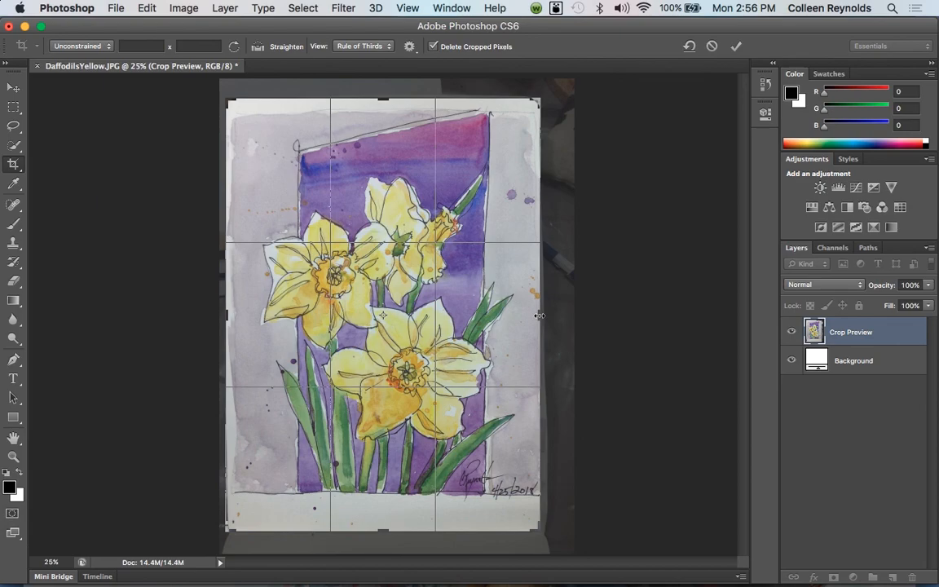
pyautogui.press('Return')
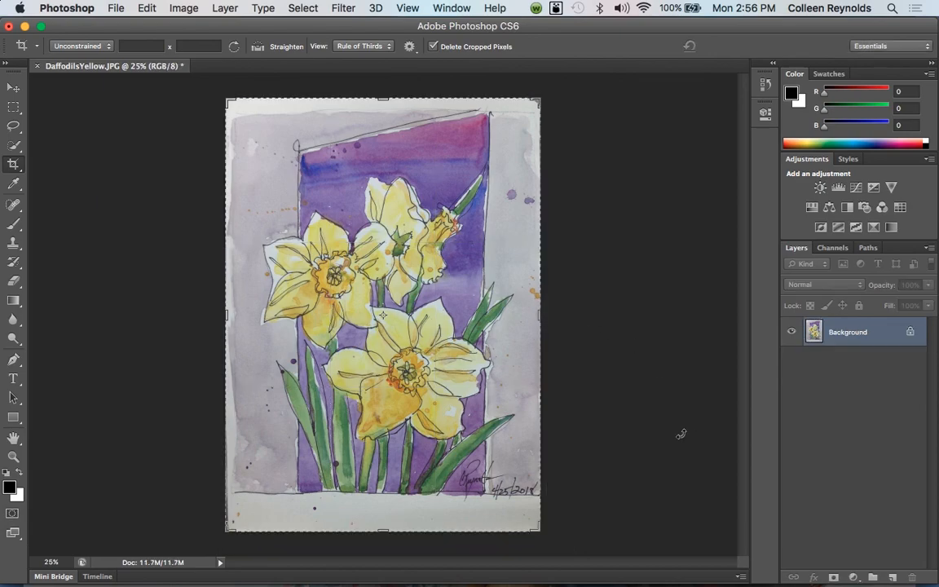
# Resize the image to 300 pixels/inch resolution and a height of 1920 pixels with proportions constrained
pyautogui.press('super+alt+i')
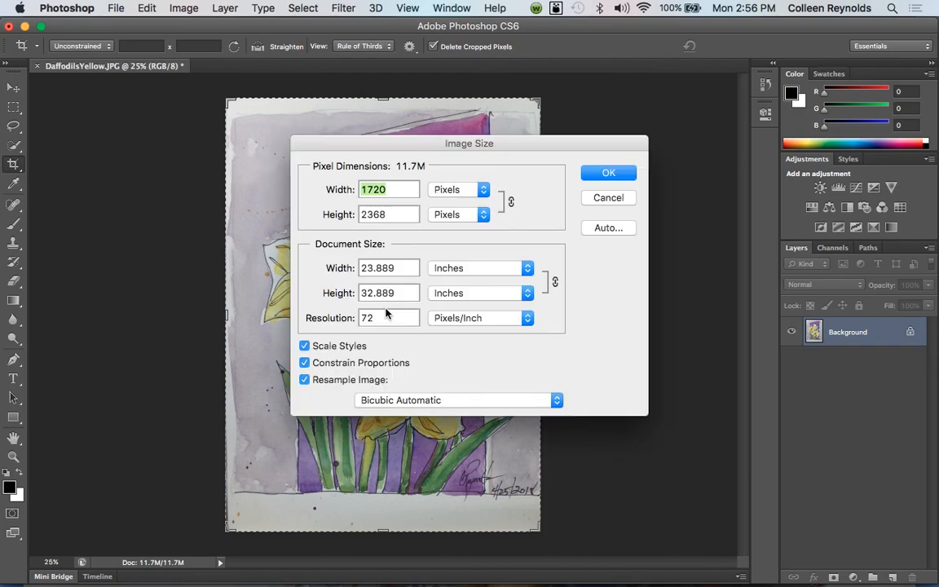
pyautogui.moveTo(383, 319); pyautogui.dragTo(337, 324)
pyautogui.write('300')
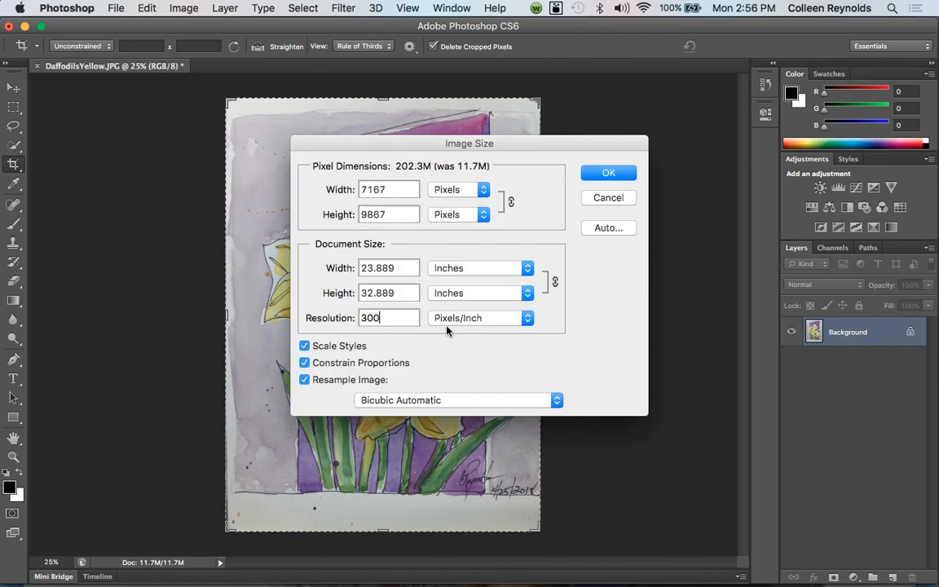
pyautogui.click(527, 320)
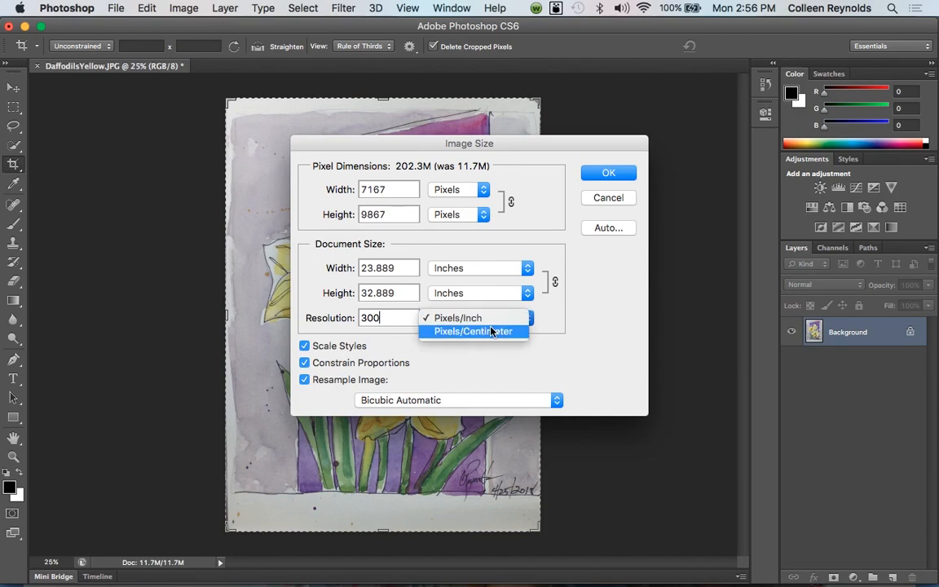
pyautogui.click(460, 318)
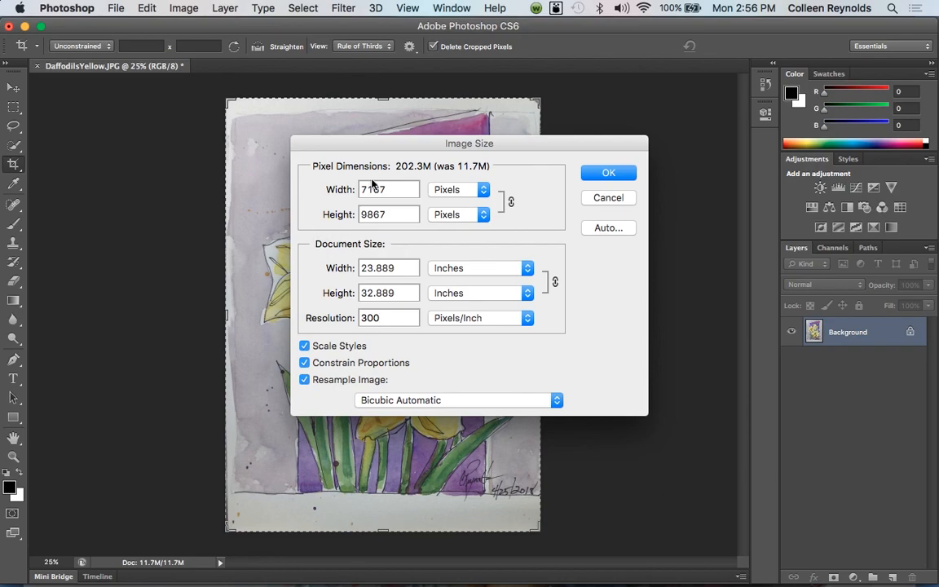
pyautogui.click(350, 216)
pyautogui.write('1920')
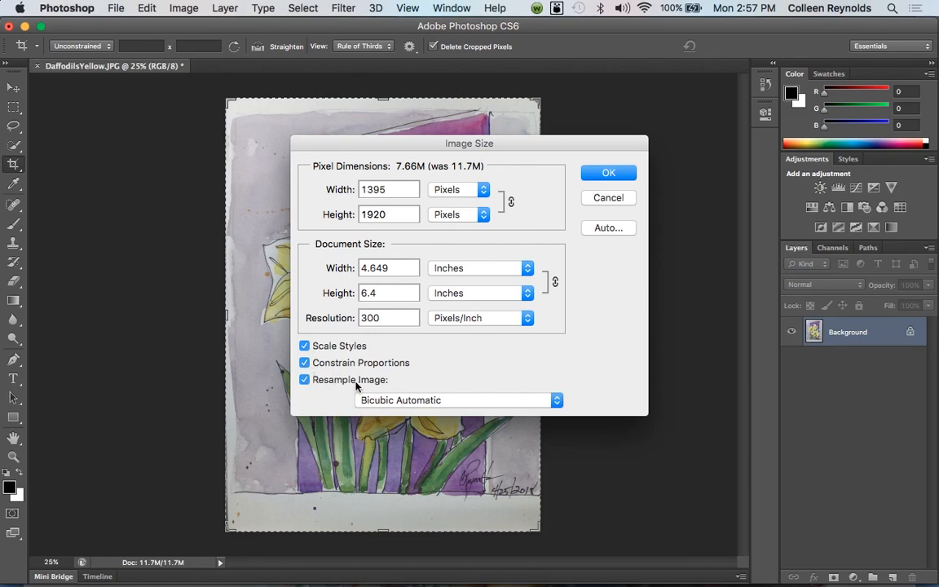
pyautogui.click(611, 173)
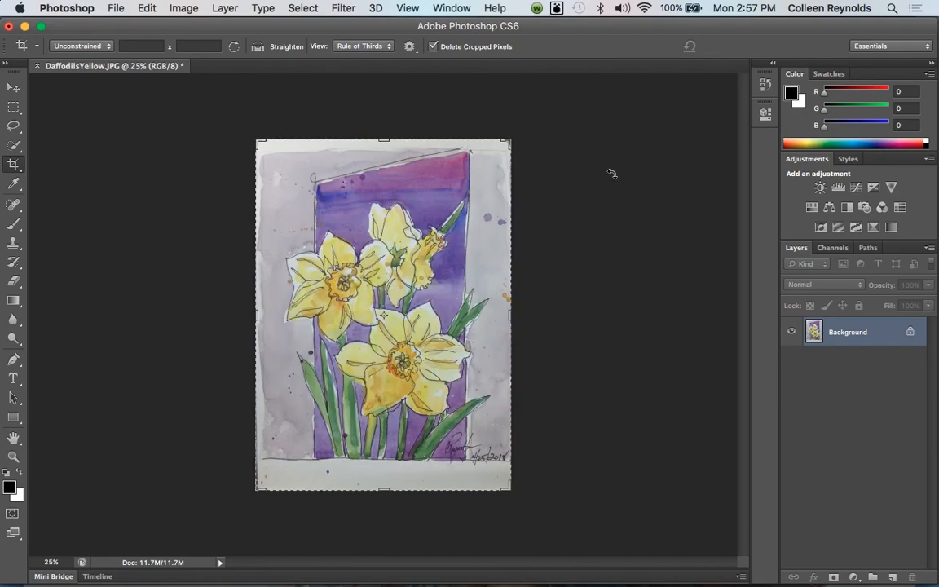
# Save the image as DaffodilsYellow300ppi.jpg in the wc2018 folder, as a Progressive JPEG at Maximum quality 12
pyautogui.click(116, 8)
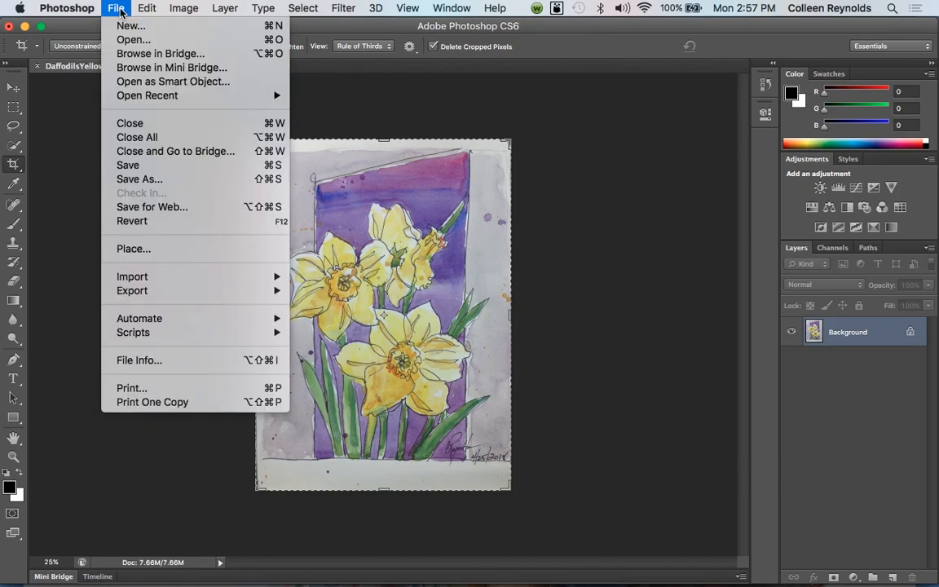
pyautogui.click(124, 179)
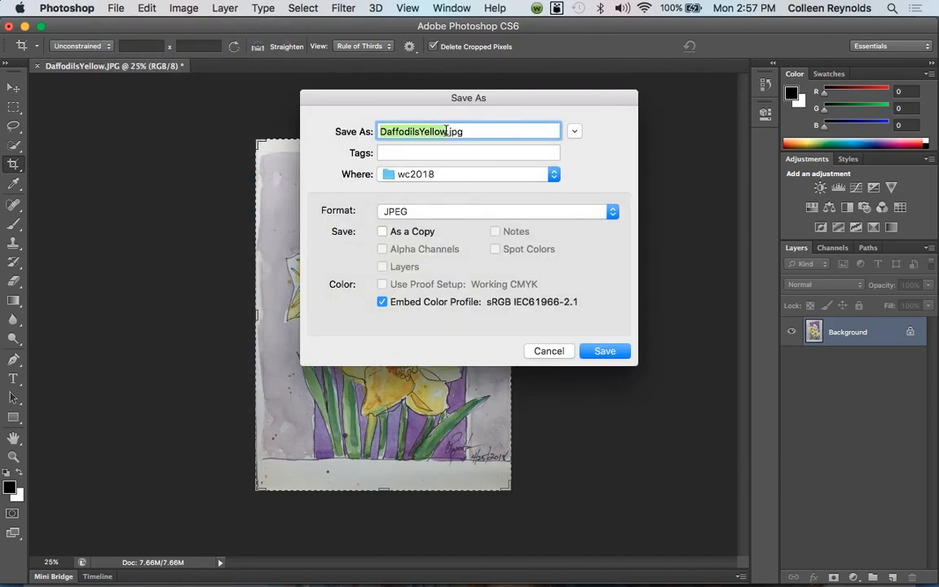
pyautogui.click(446, 131)
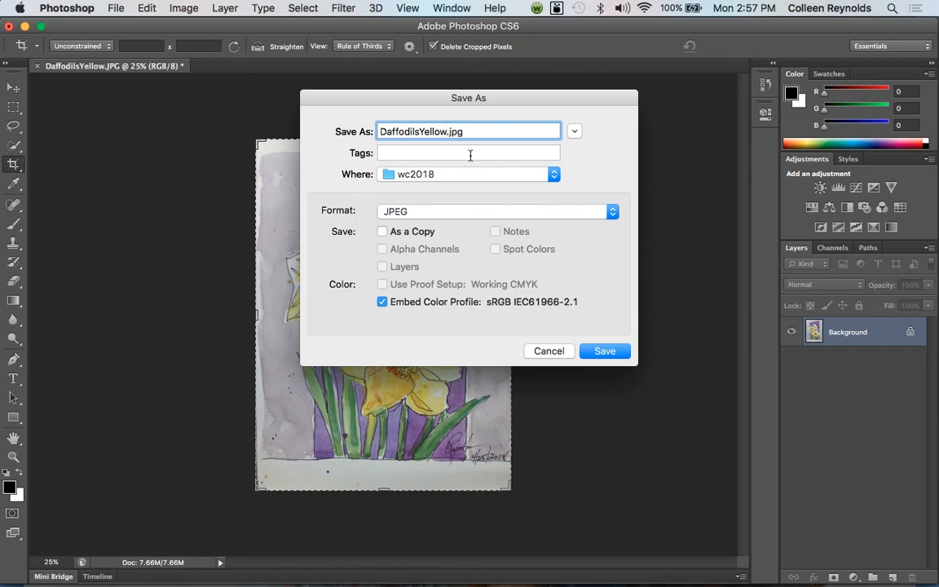
pyautogui.write('300ppi')
pyautogui.click(390, 176)
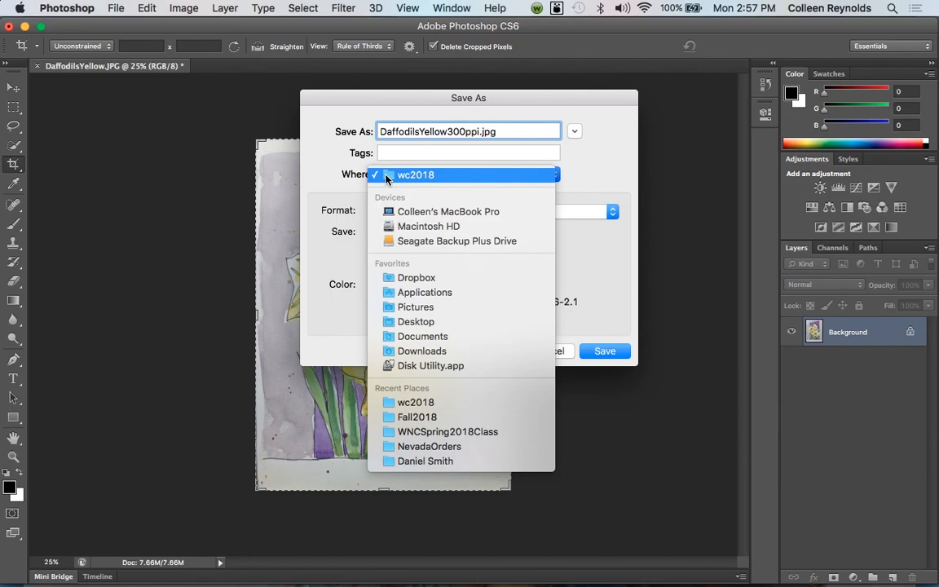
pyautogui.click(387, 178)
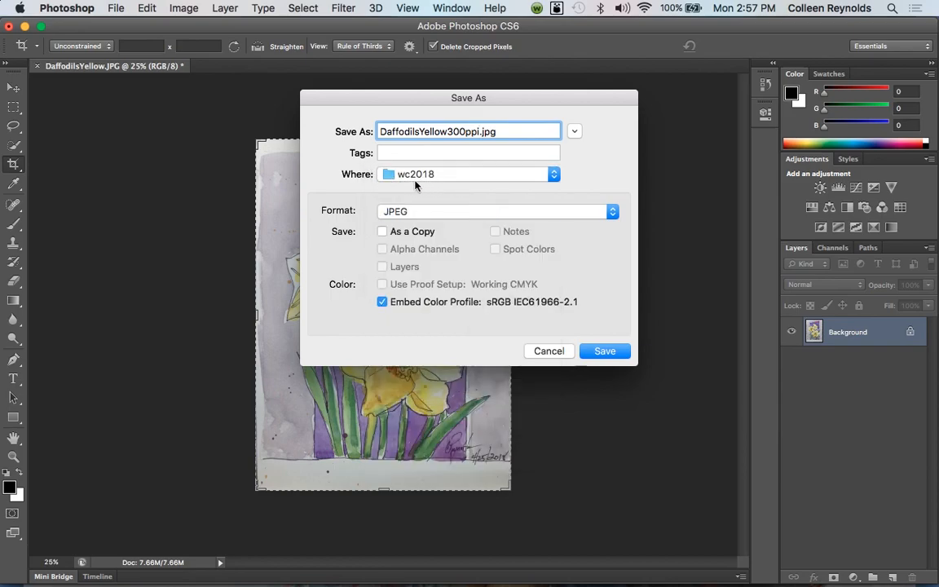
pyautogui.click(607, 353)
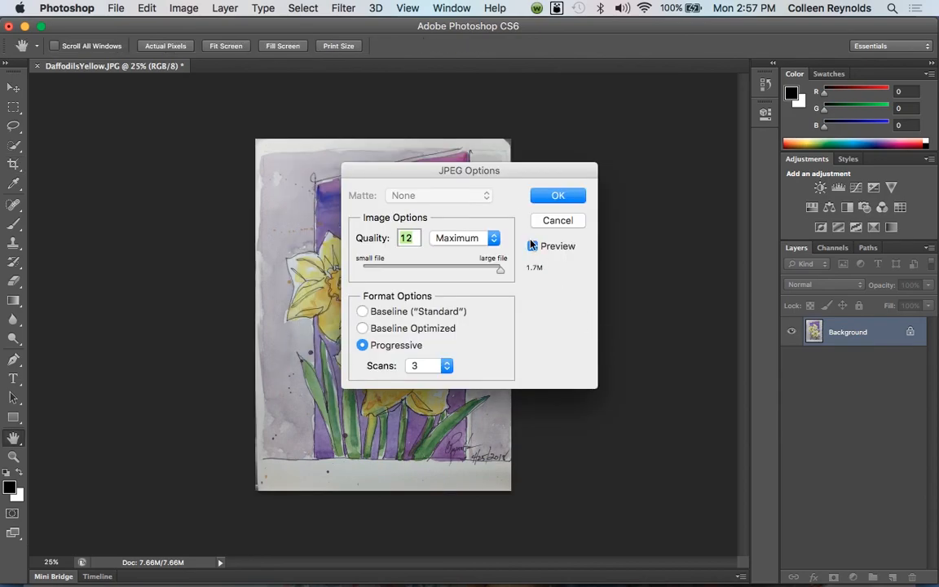
pyautogui.click(555, 194)
pyautogui.press('c')
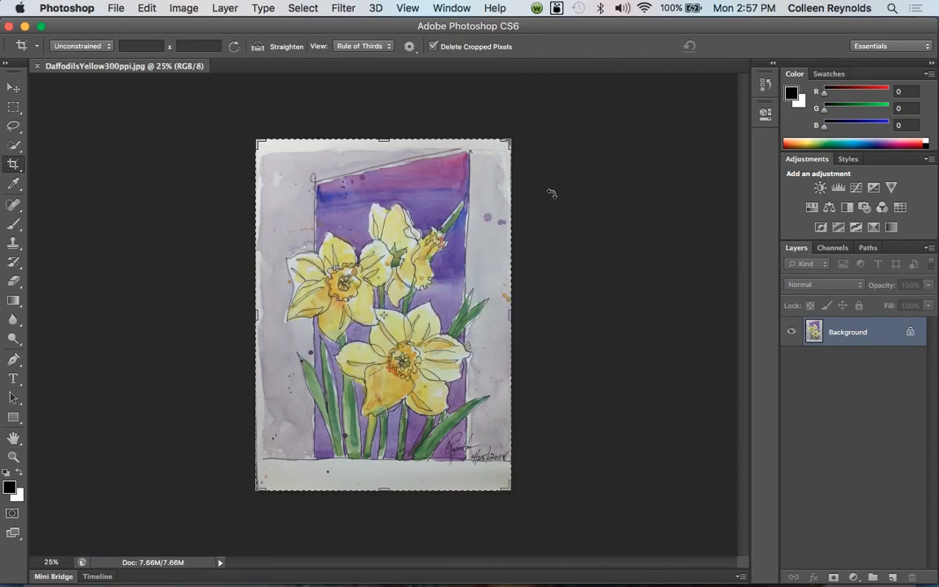